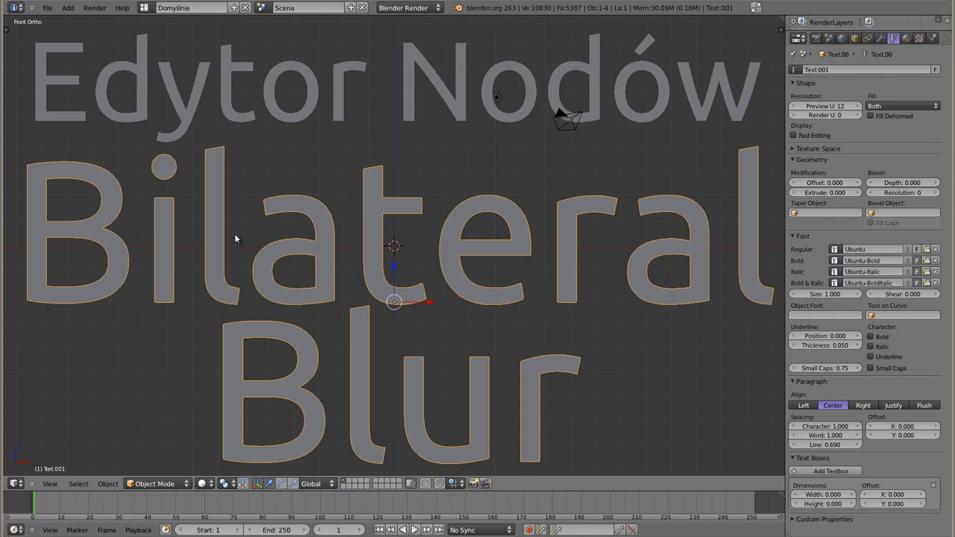
Delete the Bilateral Blur and Edytor Nodów title text objects
key(x)
click(375, 203)
right_click(341, 112)
key(Delete)
Add a Plane and scale it up into a ground plane
key(shift+a)
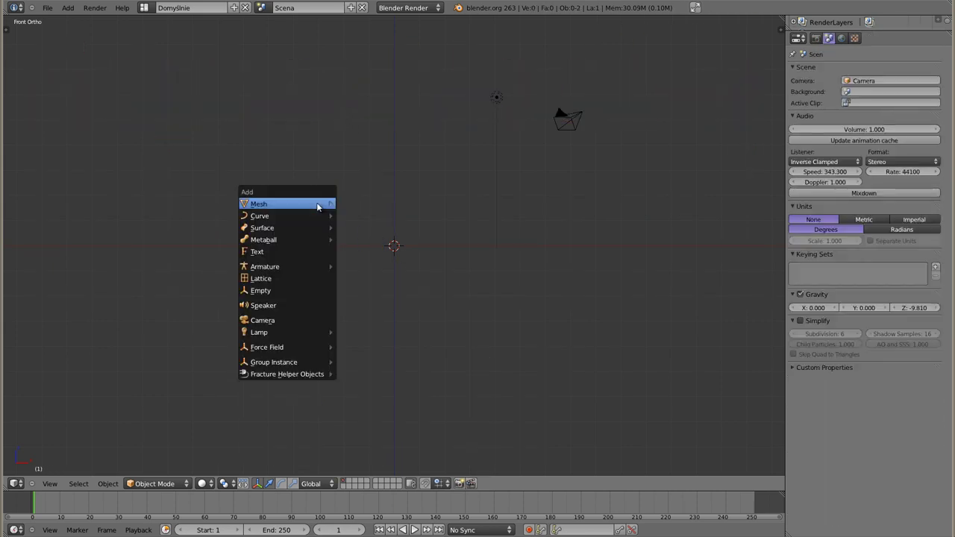
click(362, 206)
key(s)
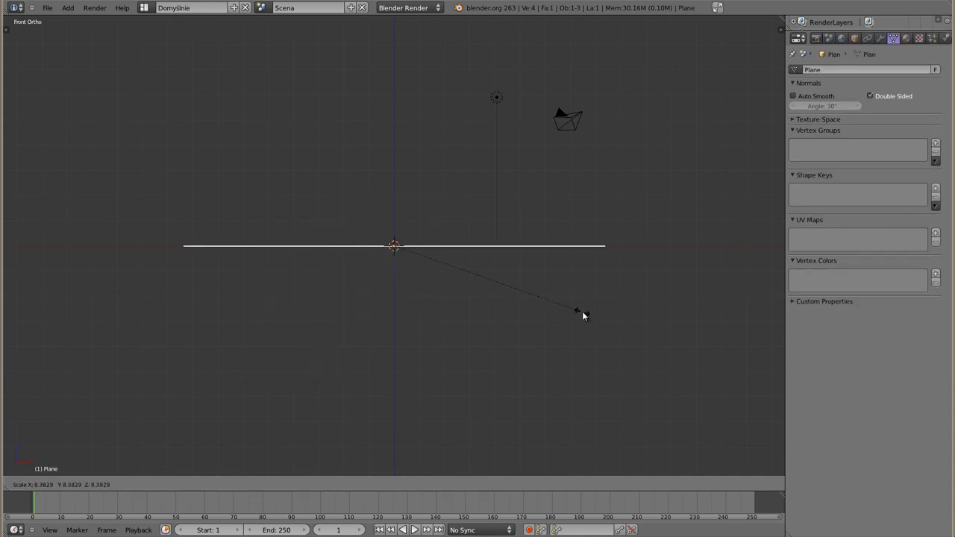
click(585, 319)
Add a Monkey mesh and raise it along Z above the plane
key(shift+a)
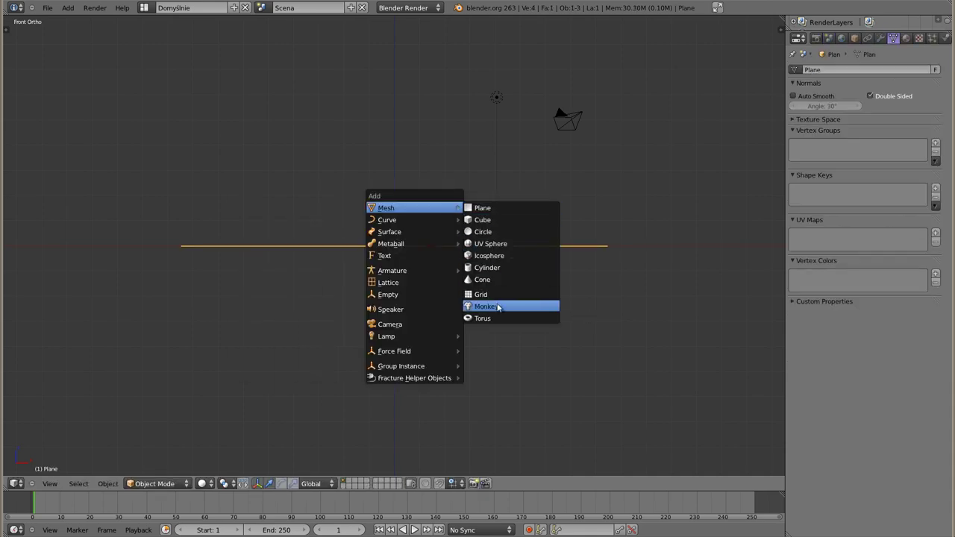
click(486, 306)
key(g)
key(z)
click(399, 195)
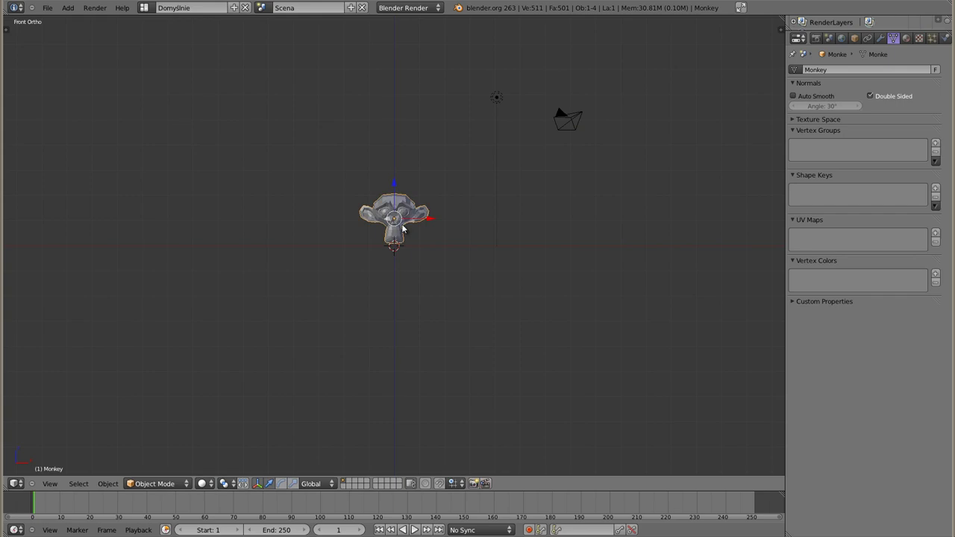
Look through the camera, select it, and push it along Z closer to the monkey
key(KP_0)
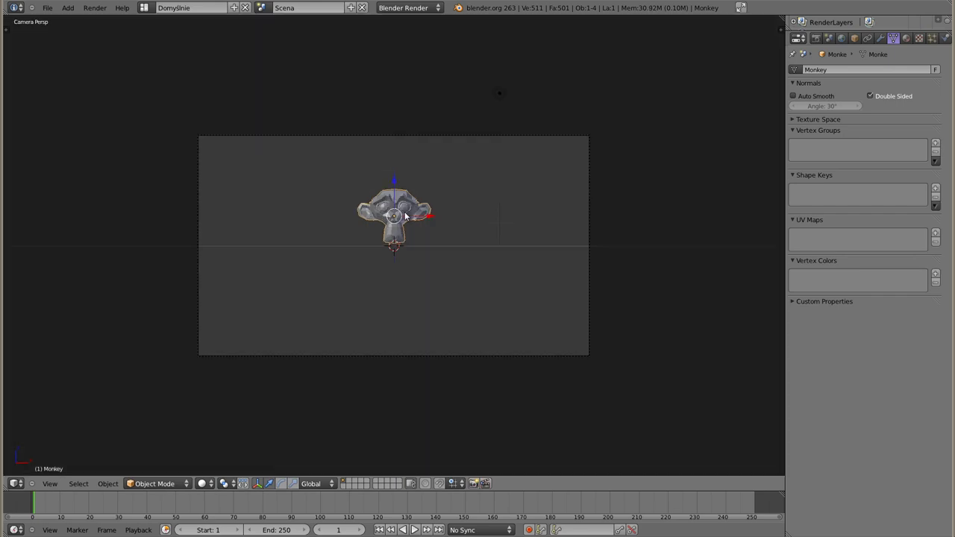
right_click(409, 135)
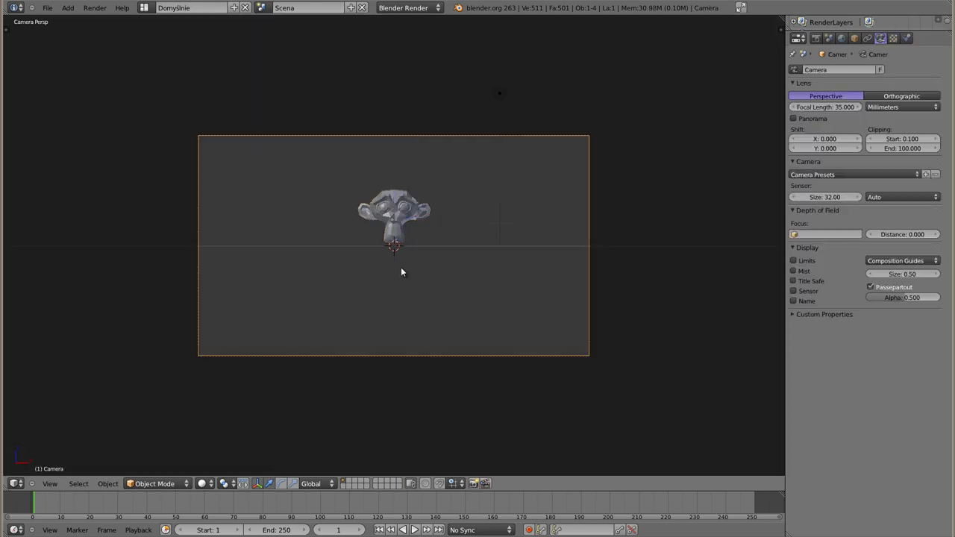
key(KP_0)
key(KP_0)
key(g)
key(z)
key(z)
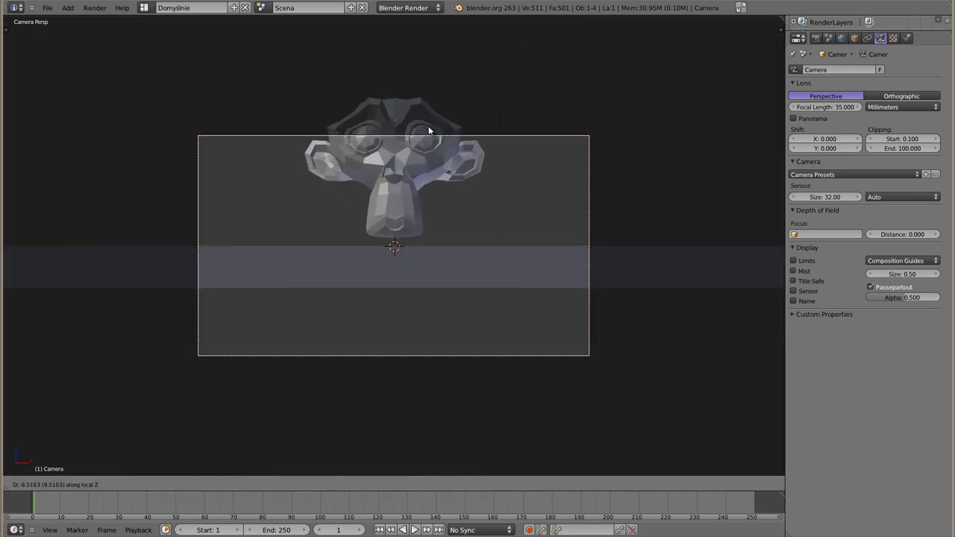
click(423, 163)
Shift and tilt the camera until the monkey is centred, then start scaling the ground plane
key(g)
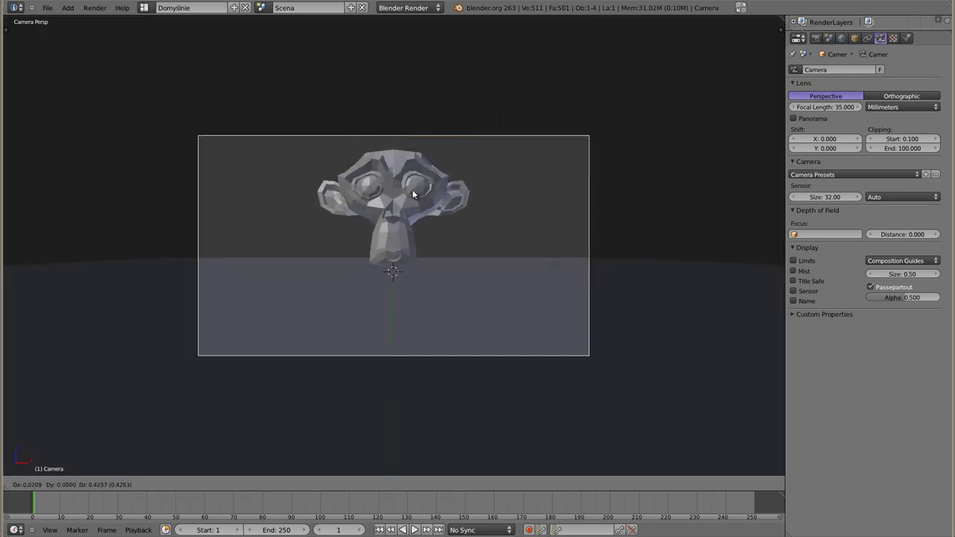
click(488, 136)
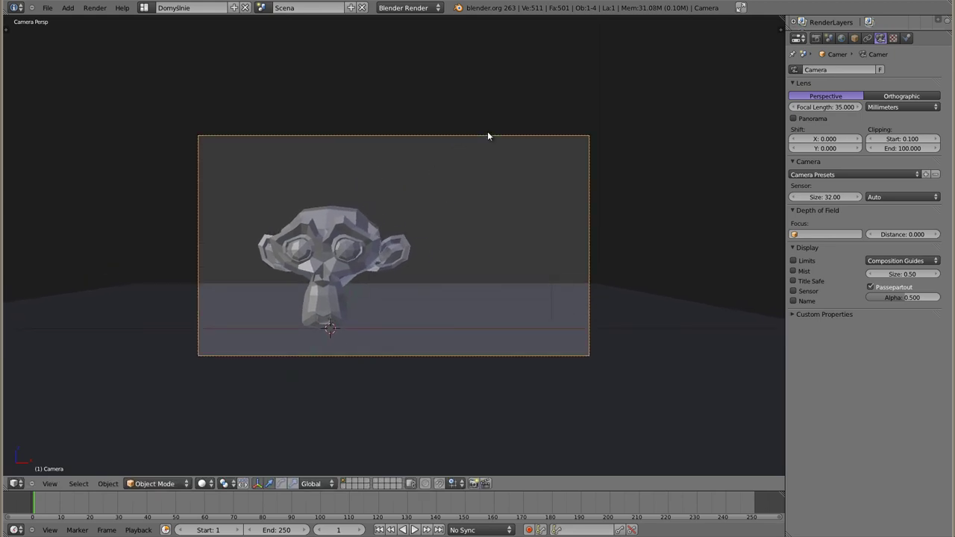
mouse_move(451, 203)
middle_down()
mouse_move(228, 356)
mouse_move(145, 296)
mouse_move(211, 333)
mouse_move(344, 307)
middle_up()
key(g)
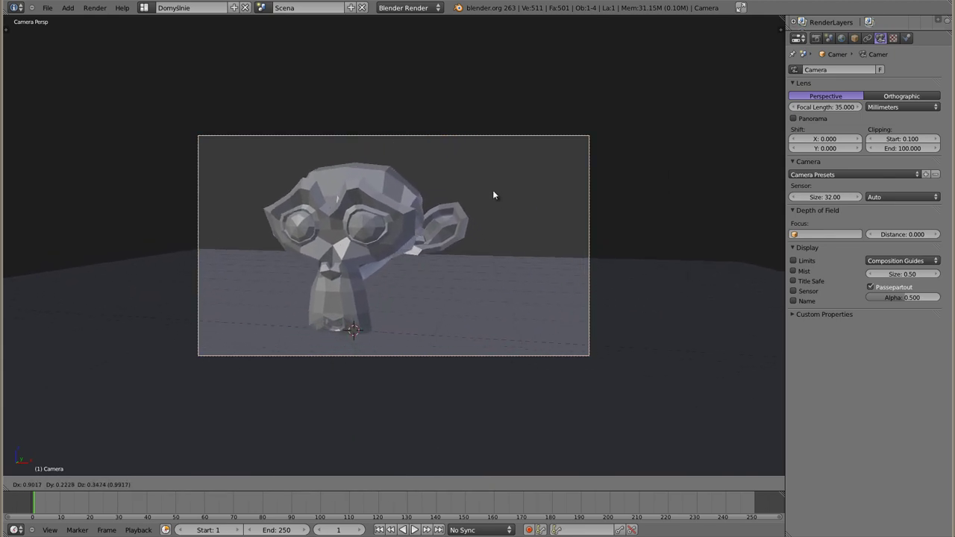
click(491, 170)
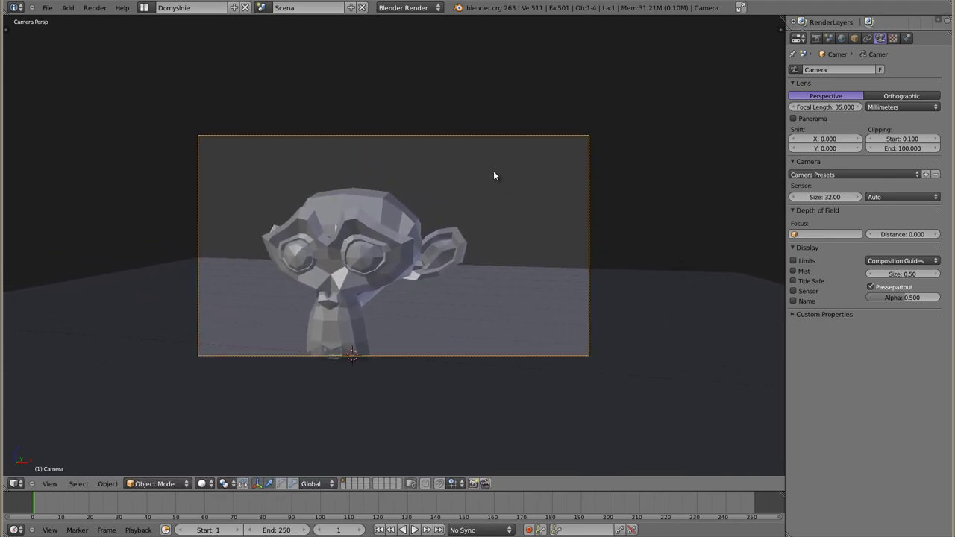
key(g)
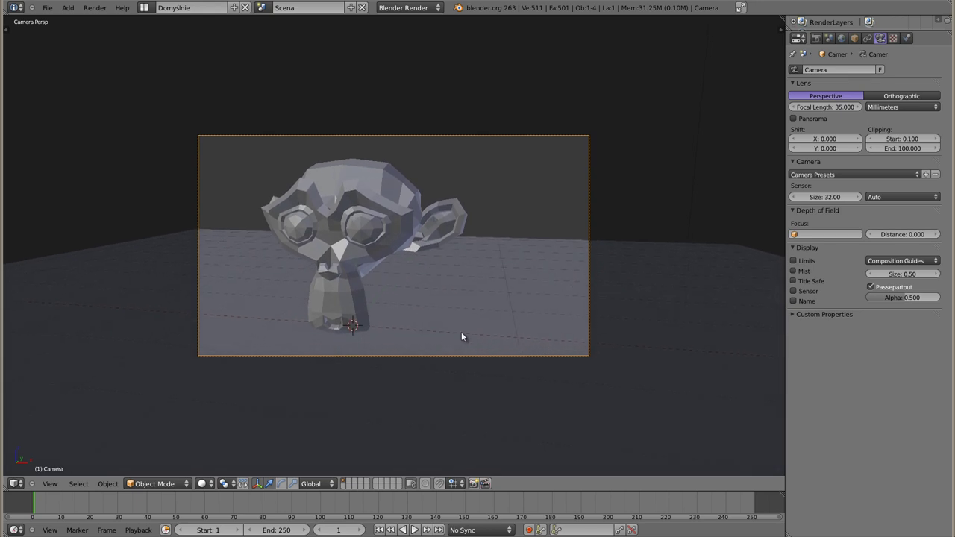
click(488, 327)
right_click(490, 327)
key(s)
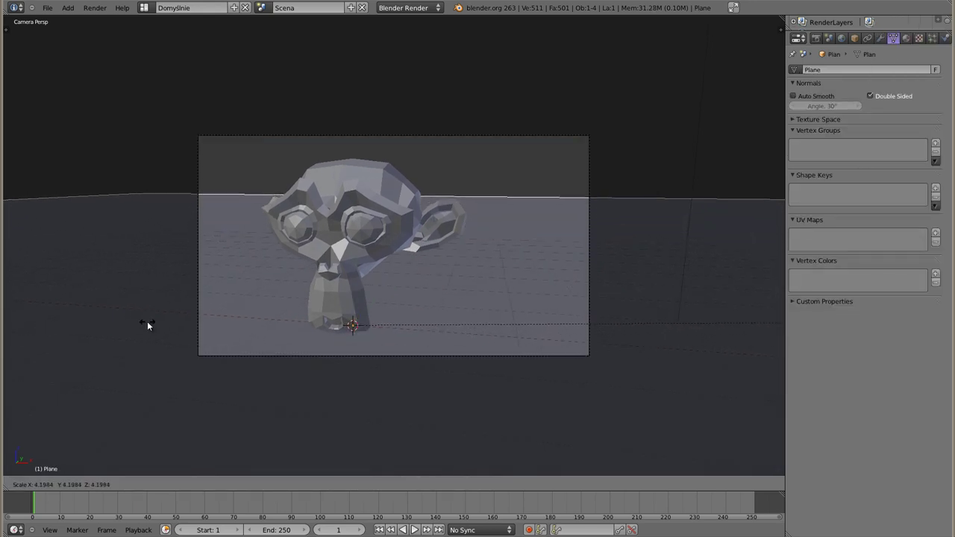
Finish enlarging the plane, enable Indirect Lighting with 3 gather samples, and render with F12
click(517, 355)
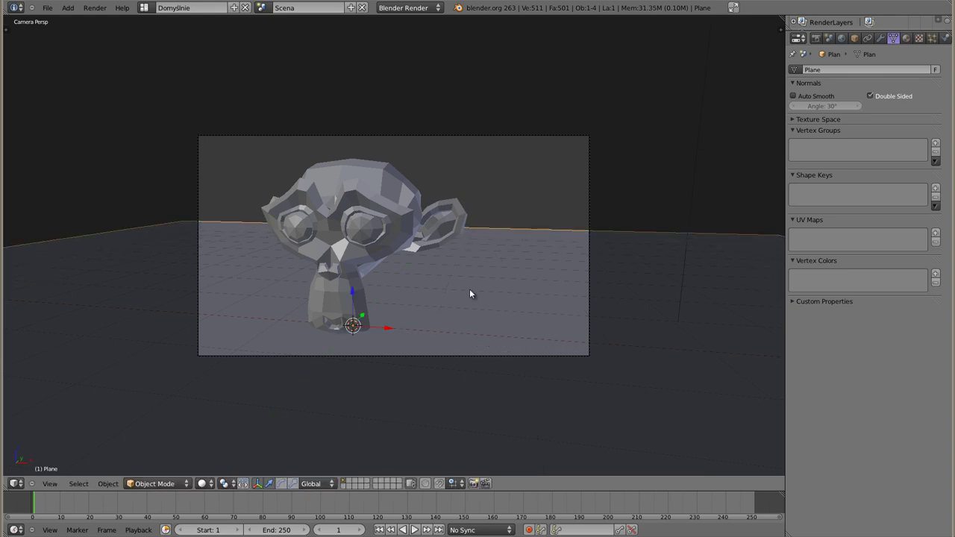
click(842, 38)
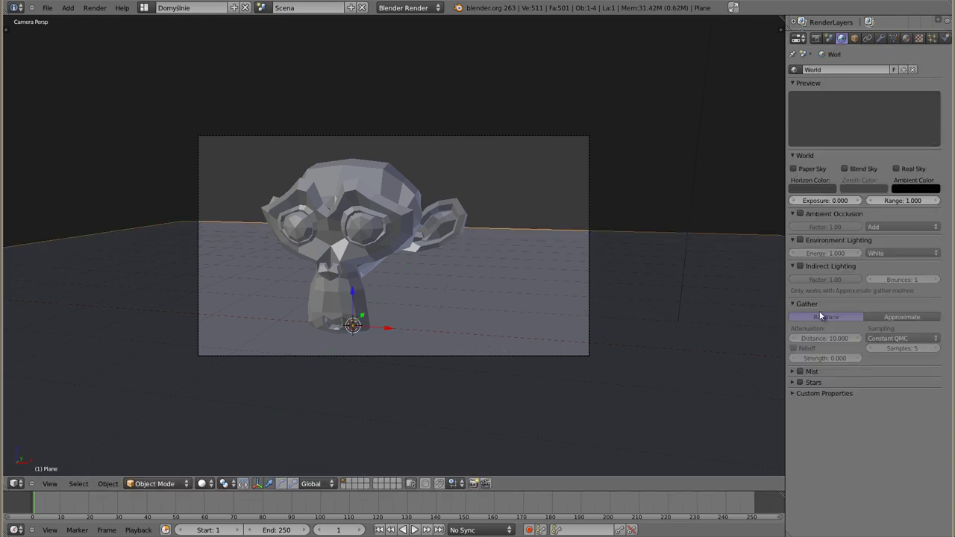
click(800, 265)
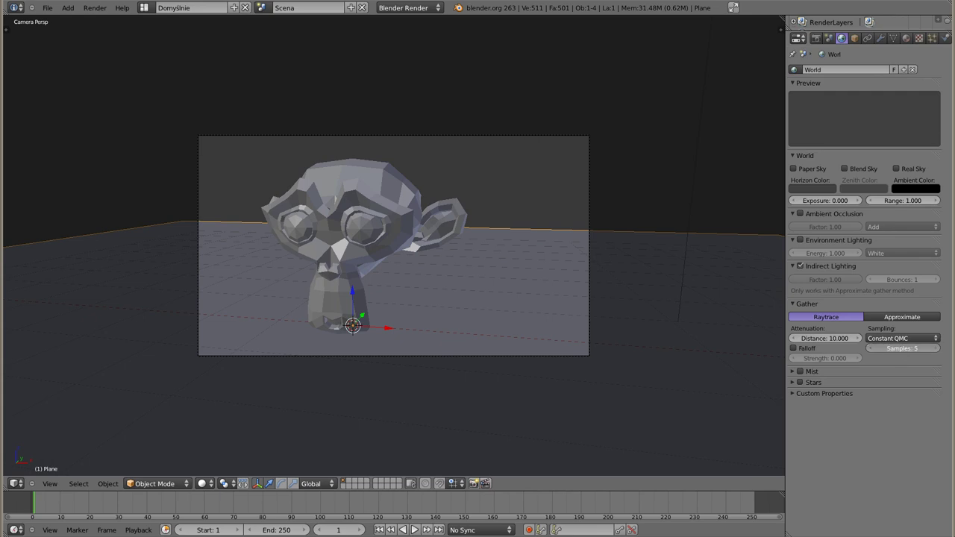
text(3)
key(Return)
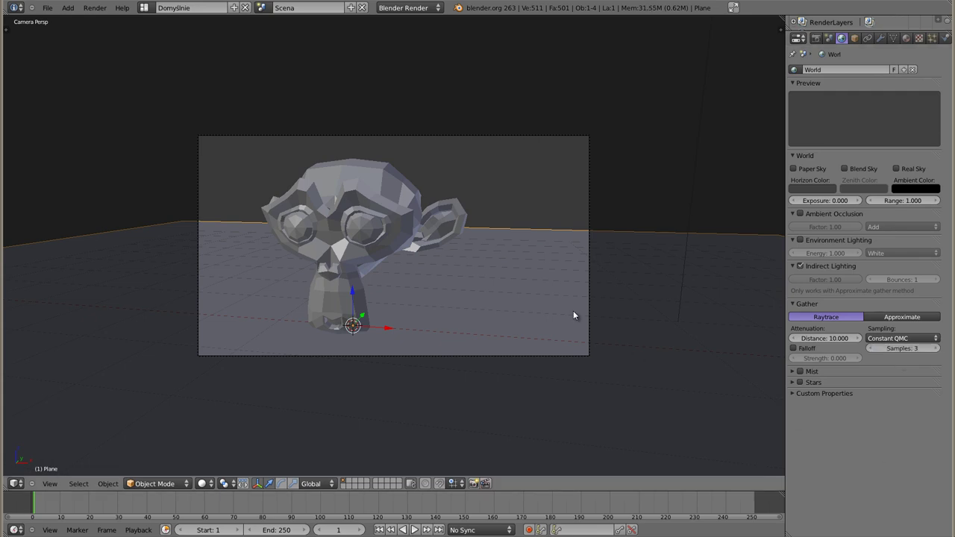
key(F12)
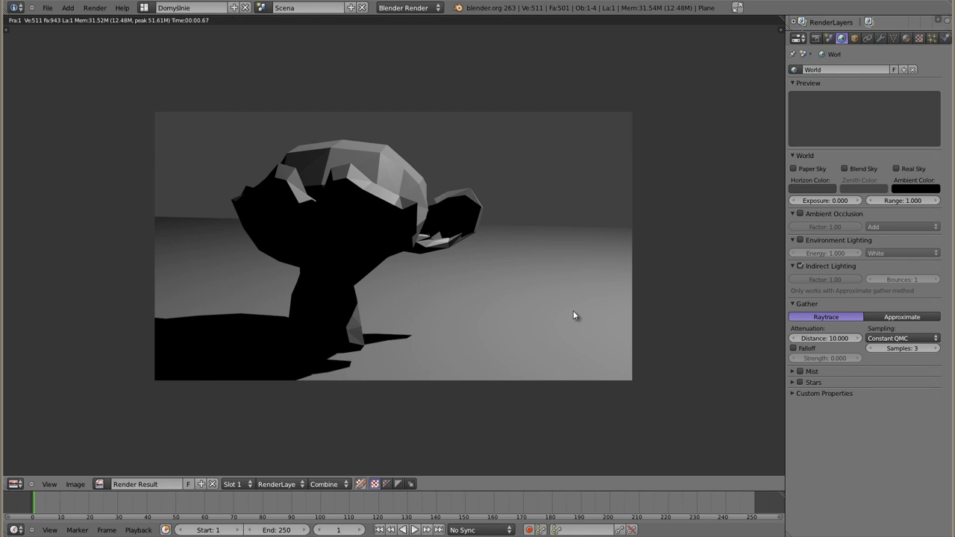
Swap Indirect for Environment Lighting, re-render, and zoom into the grainy monkey face
click(800, 265)
click(800, 240)
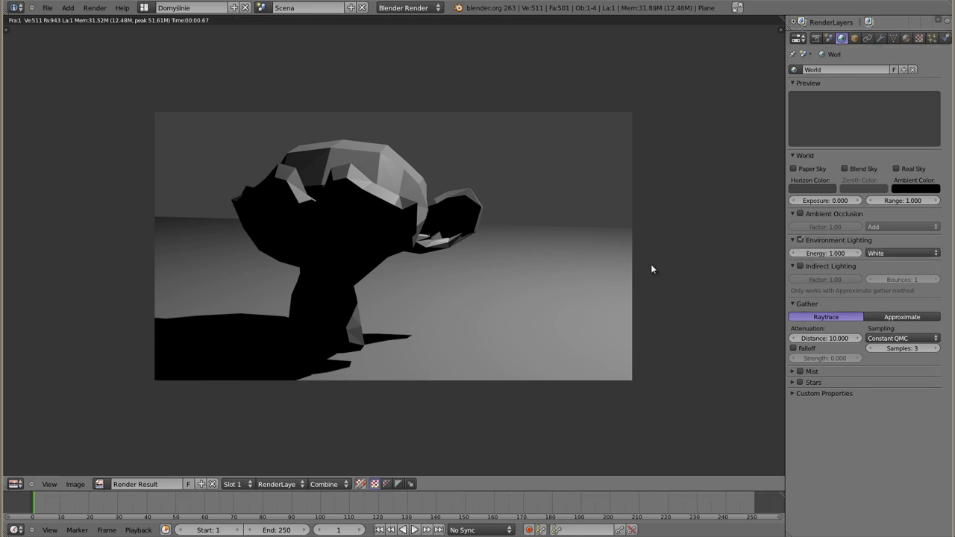
key(F12)
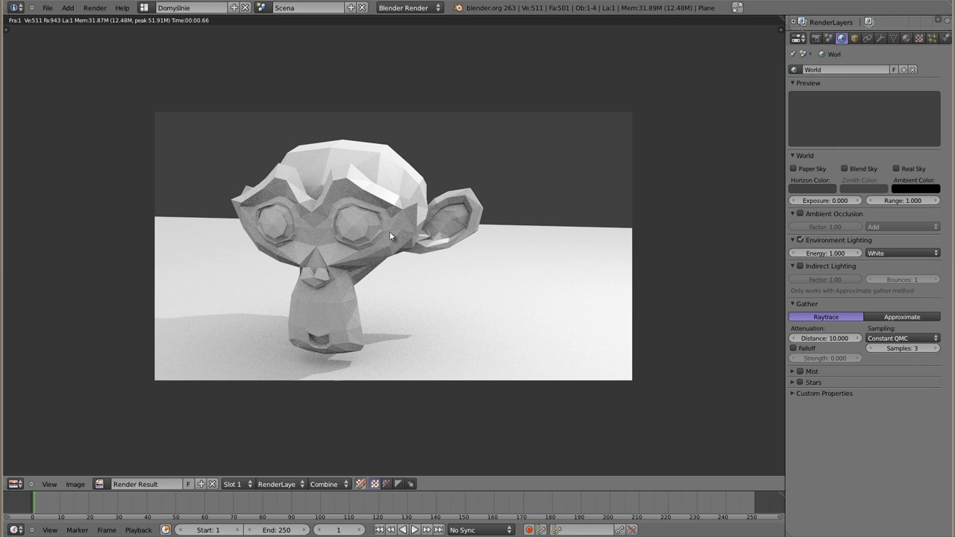
scroll(380, 226, up, 3)
scroll(381, 226, up, 2)
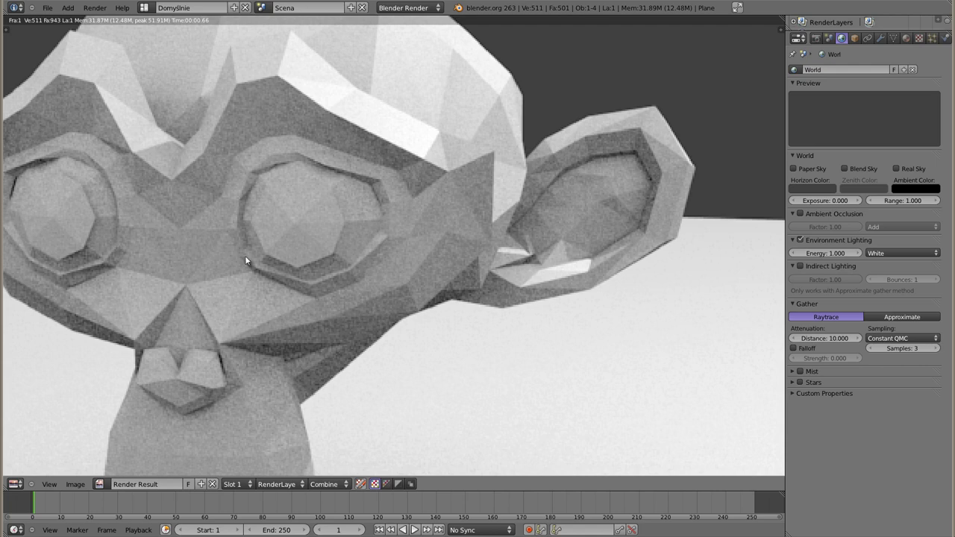
middle_drag(245, 255, 293, 140)
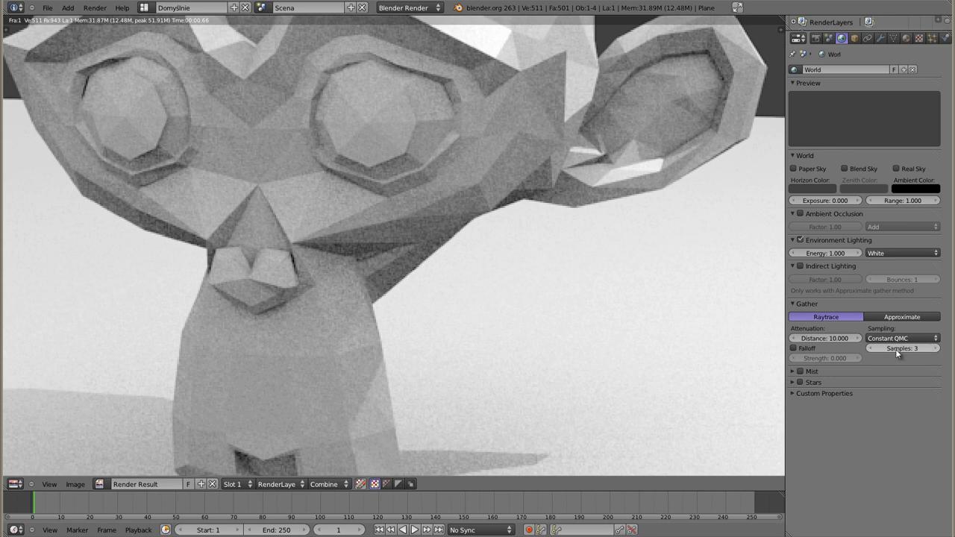
Recentre the whole render, then raise the gather samples to 20
scroll(341, 220, down, 2)
scroll(348, 272, down, 3)
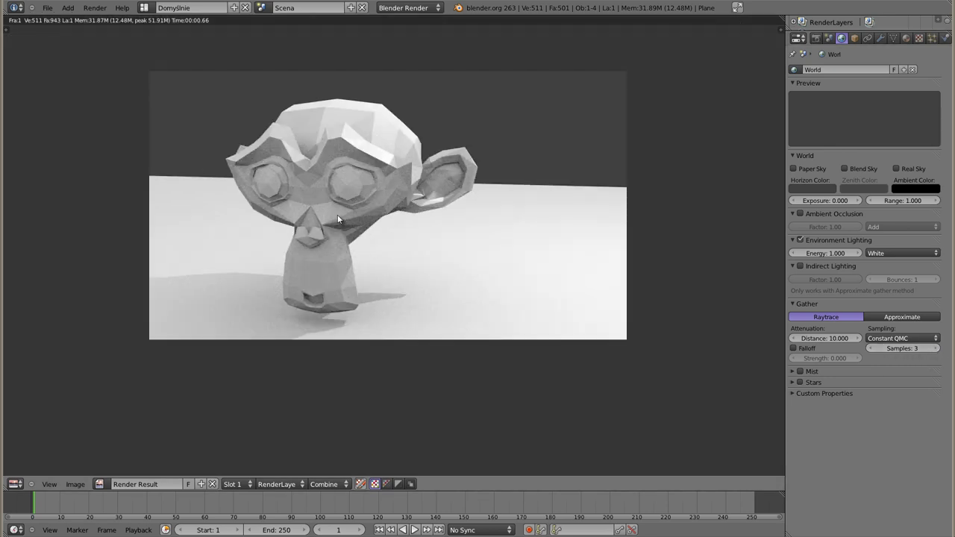
scroll(348, 272, up, 1)
middle_drag(348, 241, 356, 248)
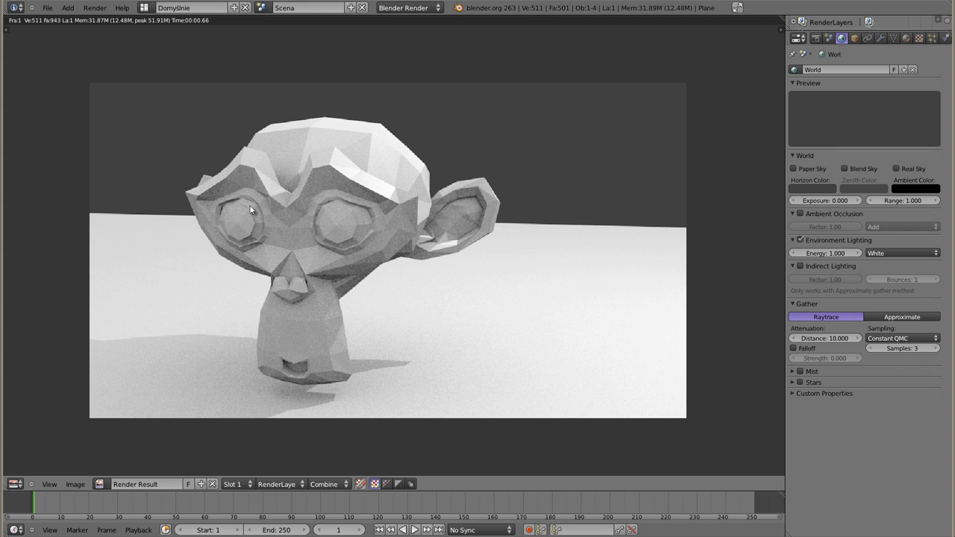
scroll(250, 210, up, 3)
scroll(291, 244, down, 1)
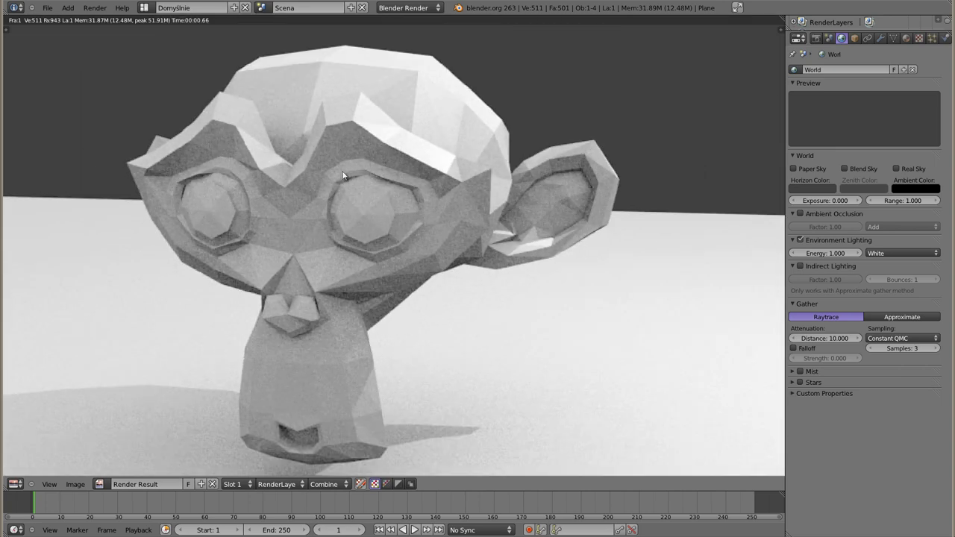
drag(899, 349, 940, 348)
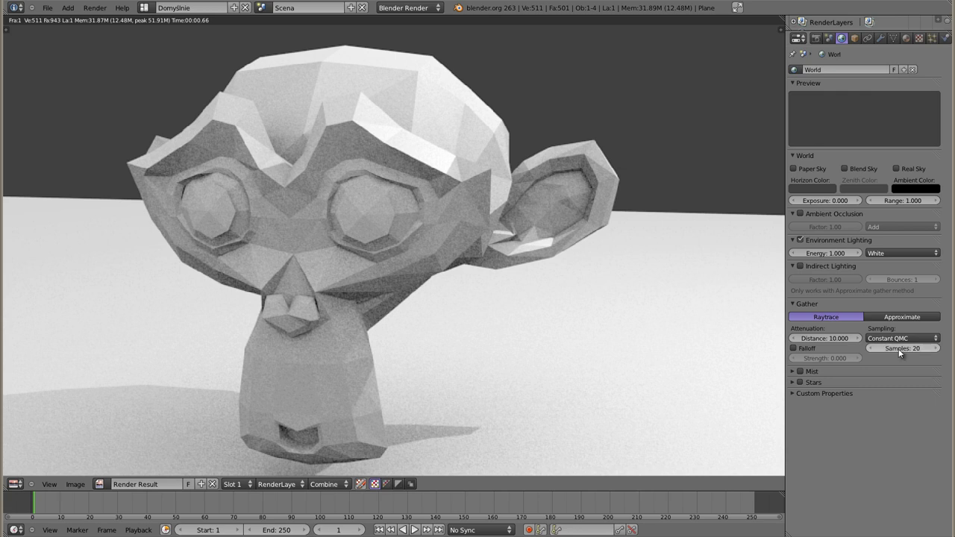
Render with 20 gather samples, inspect the smooth result, and begin editing the Samples value
key(F12)
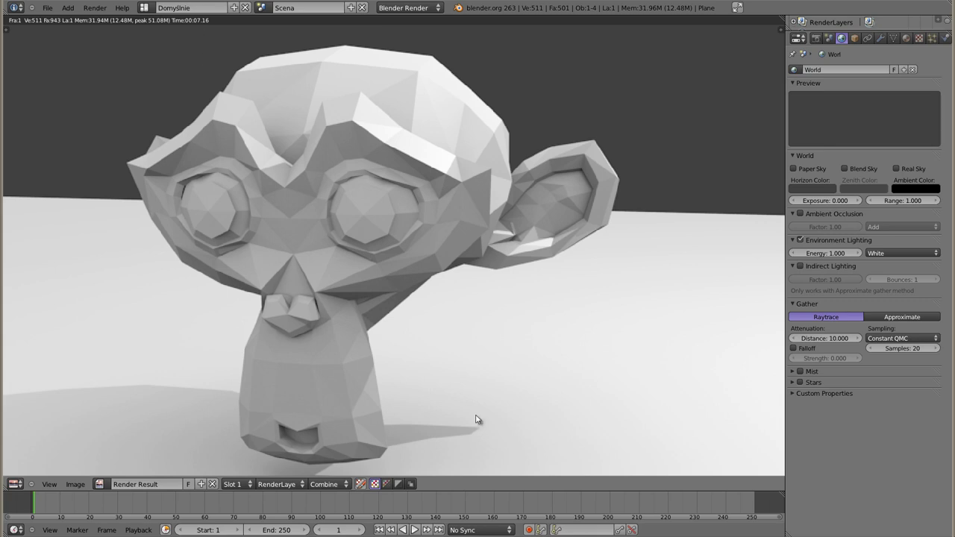
scroll(387, 258, down, 1)
scroll(396, 264, down, 1)
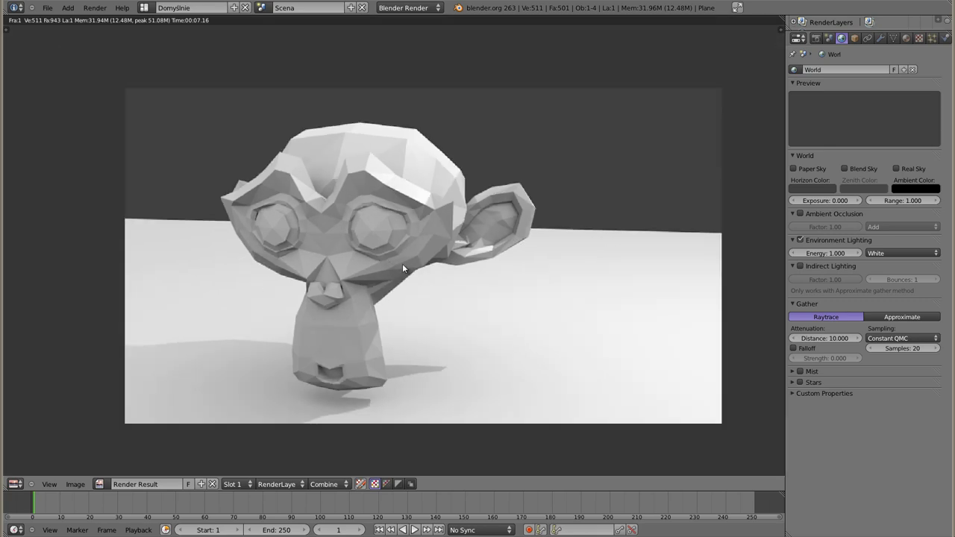
scroll(402, 263, up, 1)
middle_drag(472, 297, 438, 288)
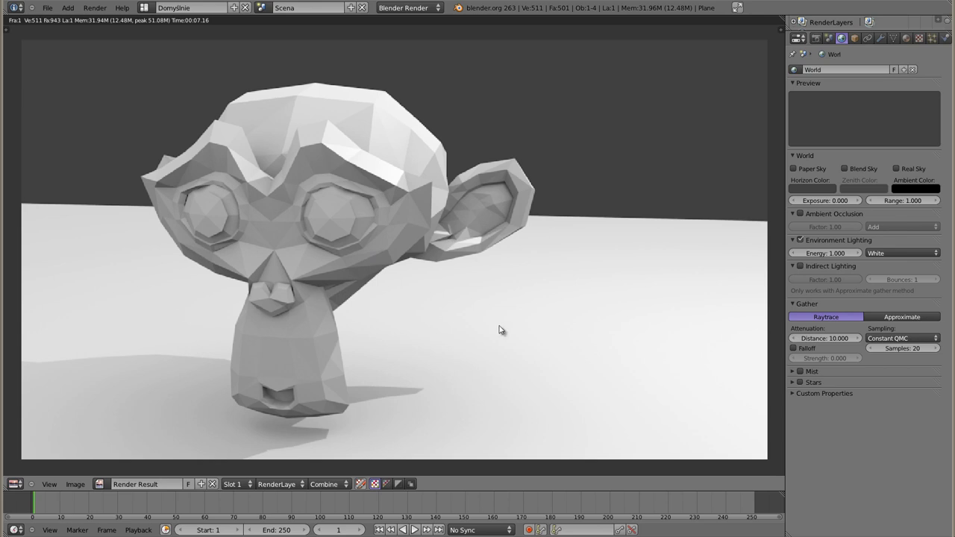
click(903, 348)
Set gather samples back to 3 and re-render the grainier monkey
text(3)
key(Return)
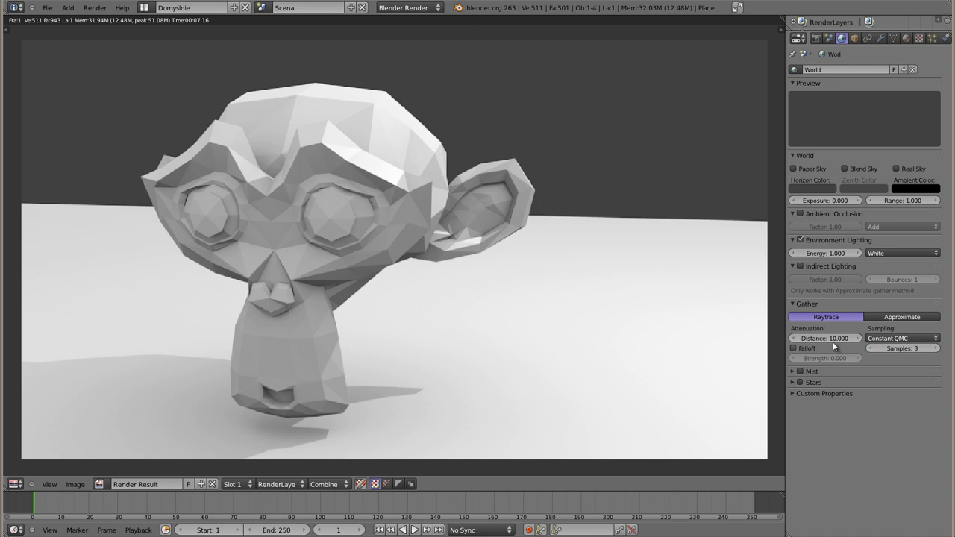
key(F12)
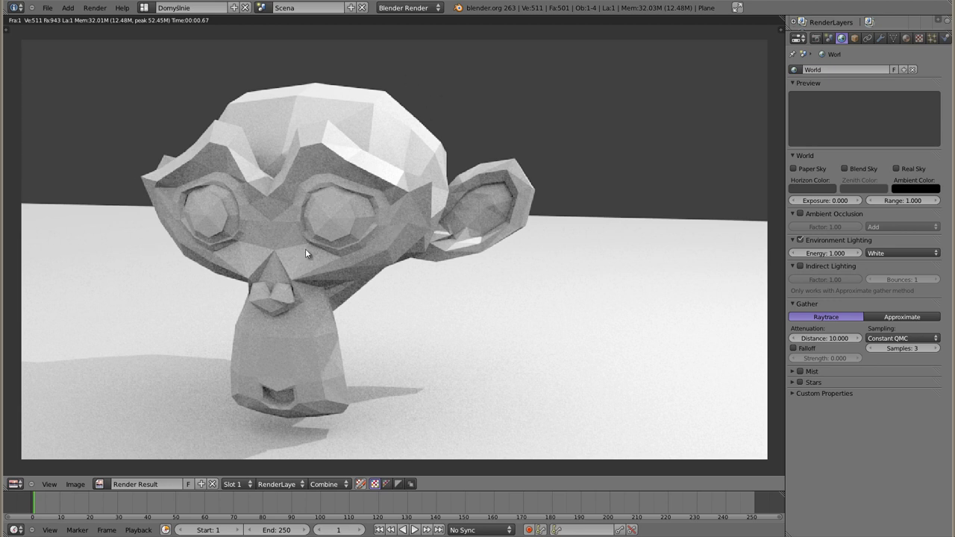
scroll(306, 254, down, 1)
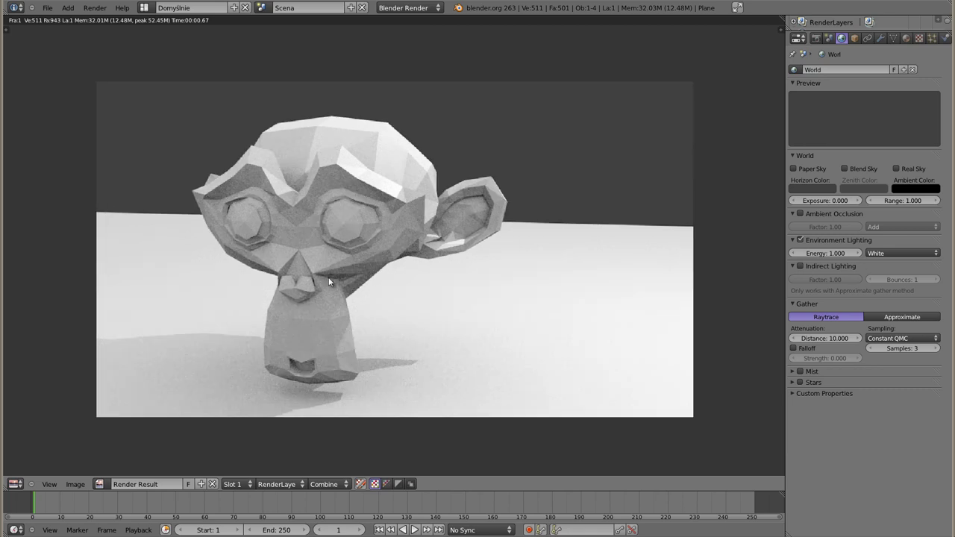
Convert the render view to a Compositing node editor with Use Nodes and add a Viewer
key(shift+F3)
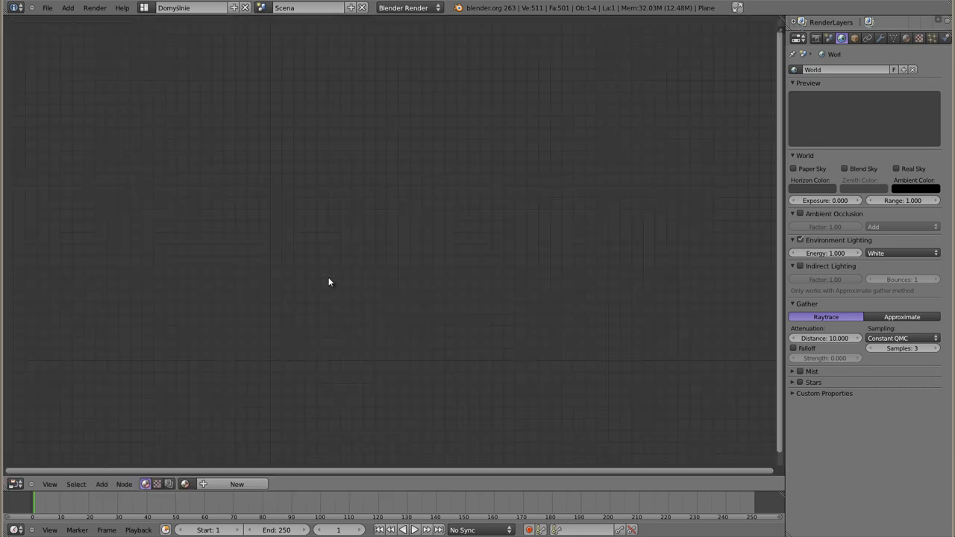
click(158, 485)
click(183, 485)
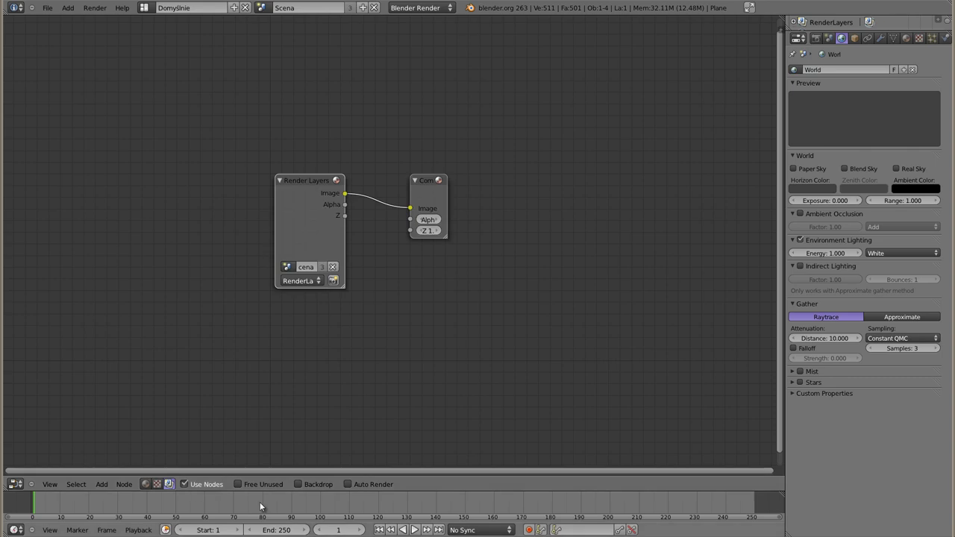
drag(305, 180, 110, 78)
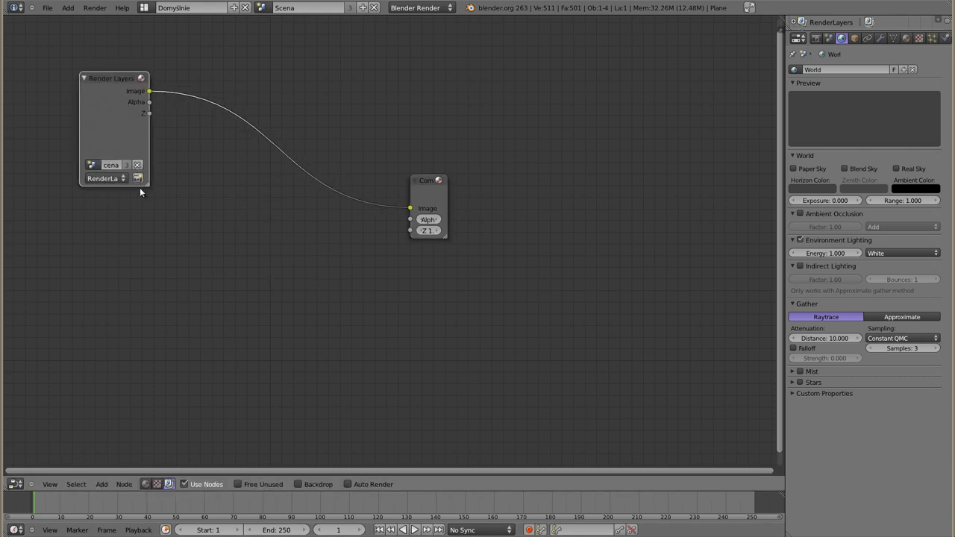
drag(427, 180, 591, 105)
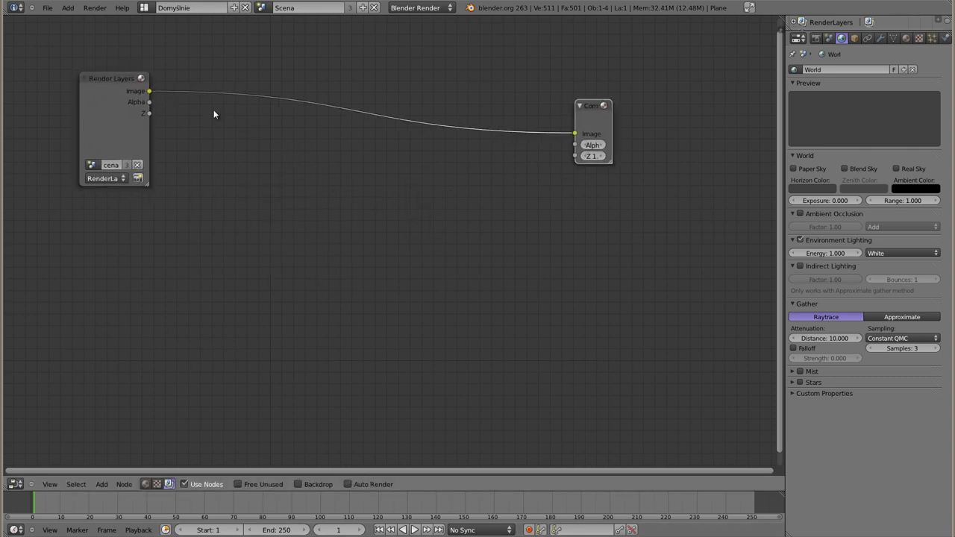
ctrl+shift+click(106, 77)
Enable the Backdrop, shift the render behind the nodes, and move Composite to the top right
click(298, 484)
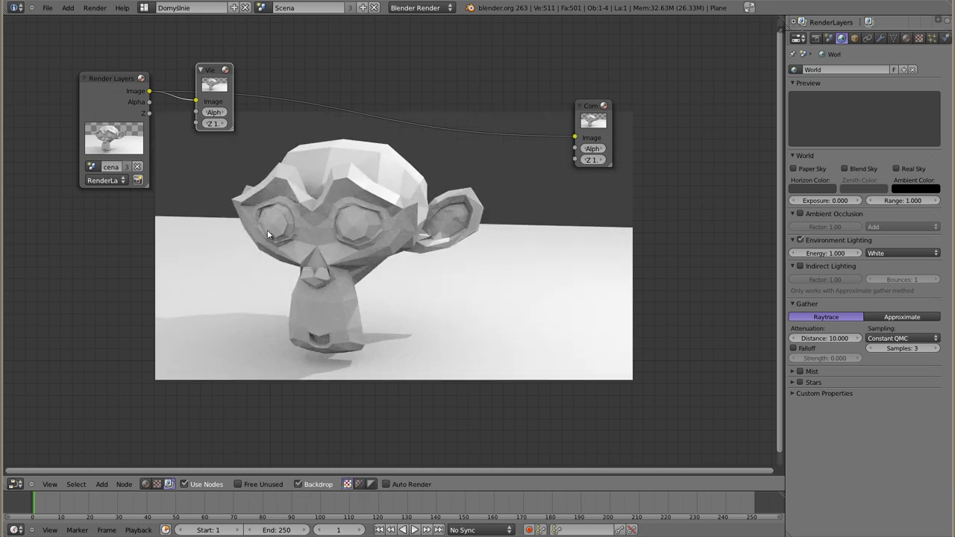
alt+middle_drag(369, 254, 630, 330)
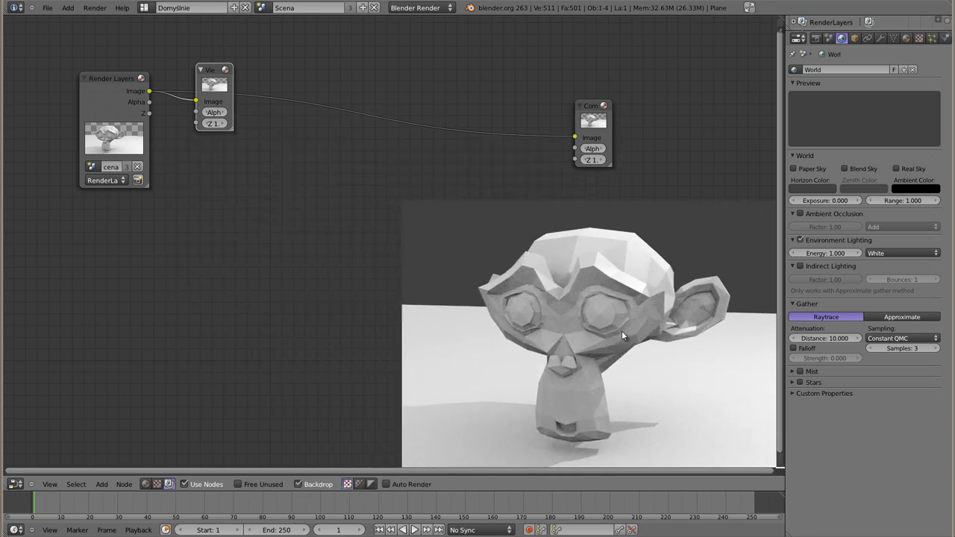
scroll(124, 78, up, 2)
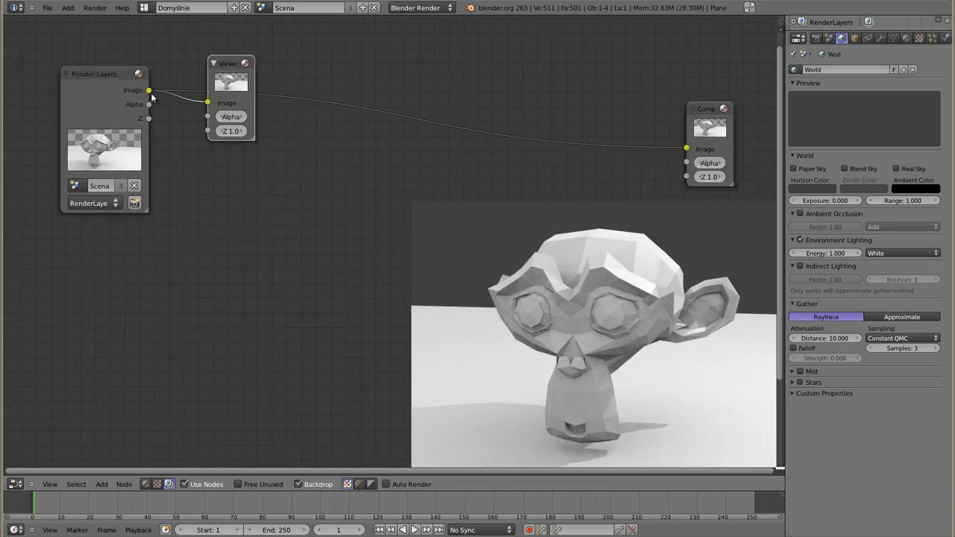
scroll(657, 157, down, 1)
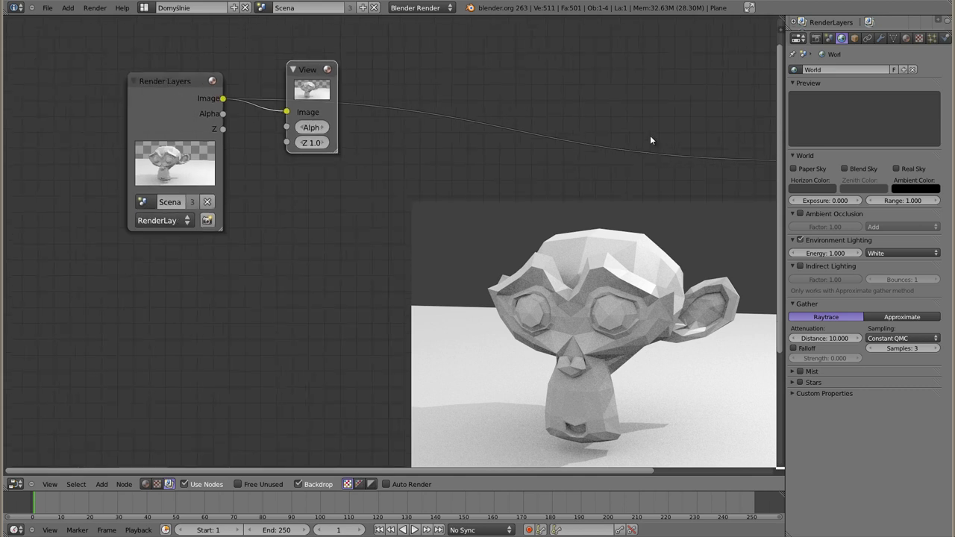
middle_drag(650, 142, 745, 125)
drag(745, 125, 714, 45)
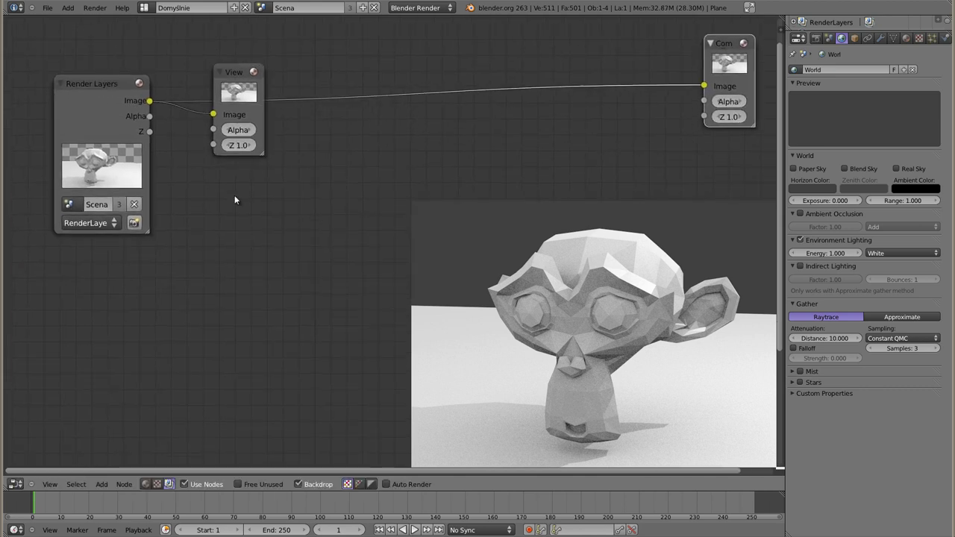
key(shift+a)
mouse_move(206, 253)
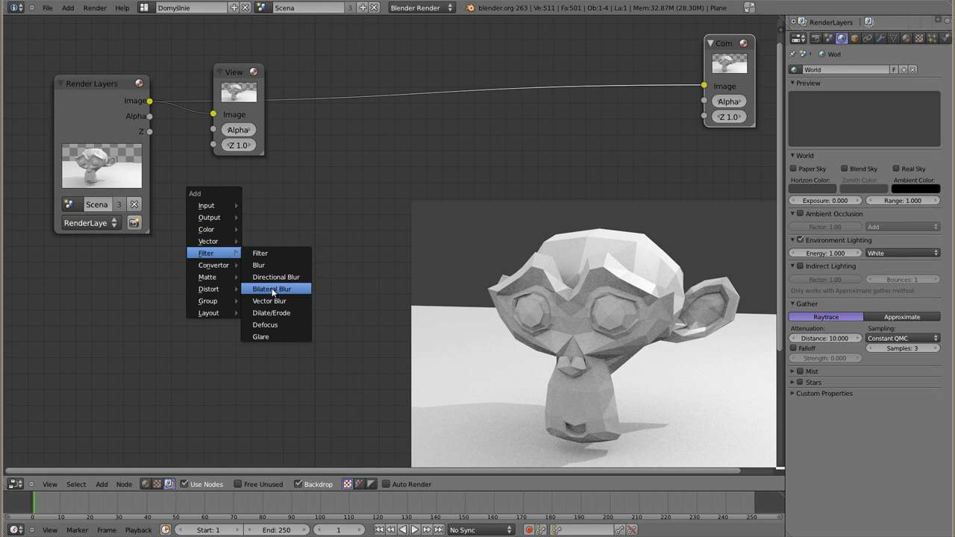
Add a Bilateral Blur node and drop it onto the Render Layers–Viewer link
click(283, 294)
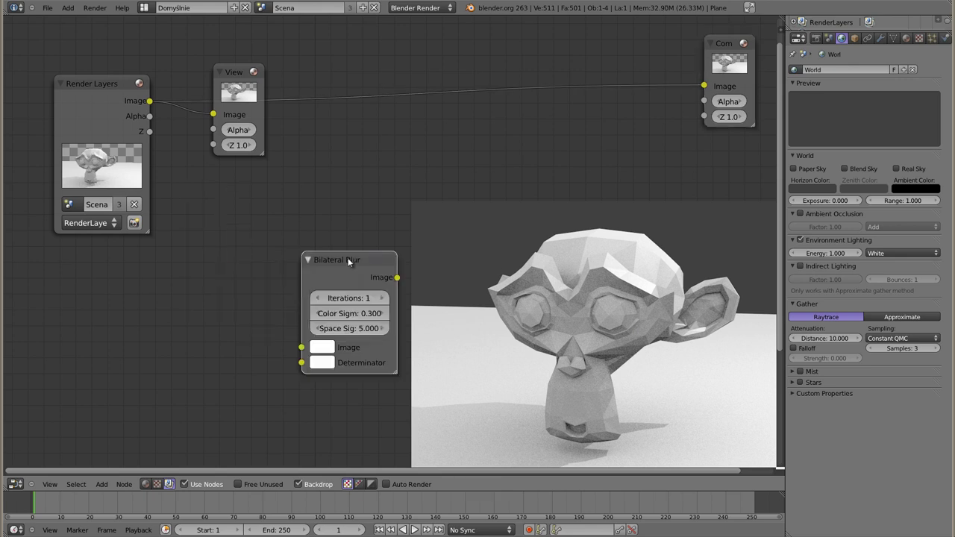
drag(351, 263, 256, 188)
drag(102, 84, 84, 38)
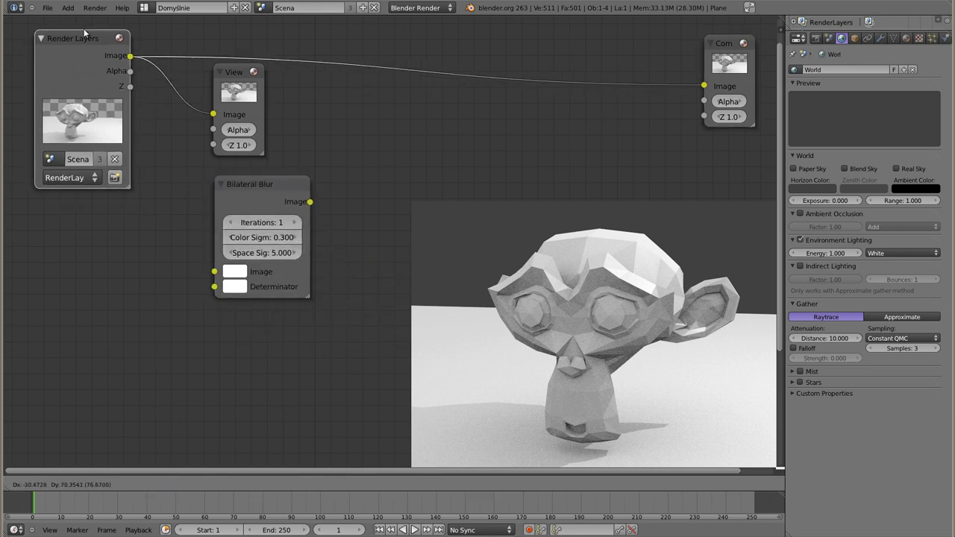
drag(238, 73, 582, 111)
mouse_move(246, 185)
mouse_down()
mouse_move(287, 92)
mouse_move(232, 84)
mouse_up()
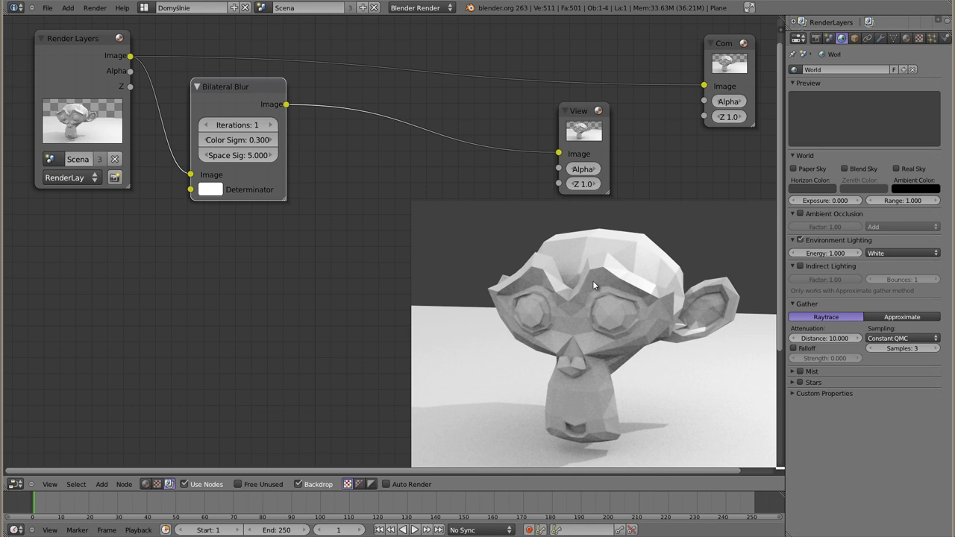
Enlarge the backdrop with V and pan it to show the blurred monkey
key(v)
key(v)
key(v)
key(v)
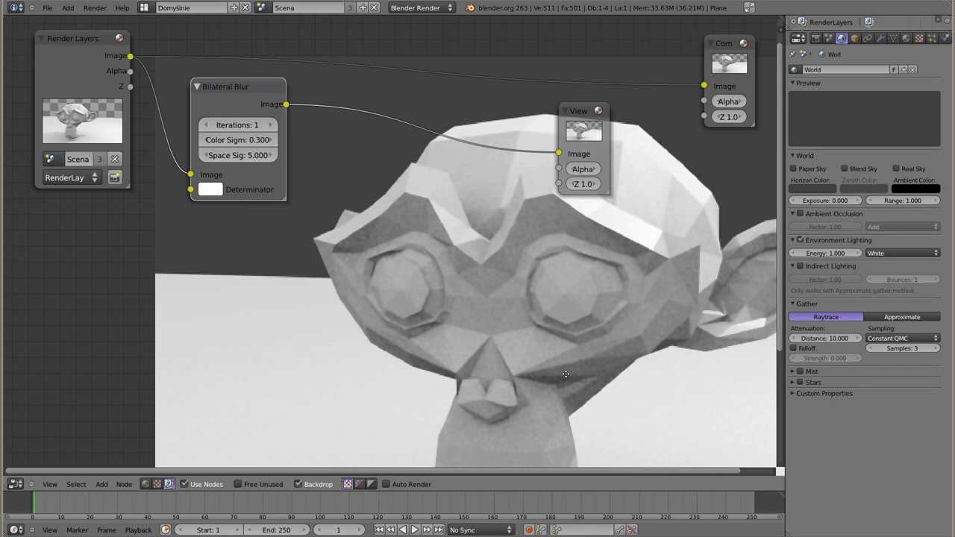
mouse_move(552, 388)
alt+middle_down()
mouse_move(470, 284)
mouse_move(452, 220)
mouse_move(488, 414)
alt+middle_up()
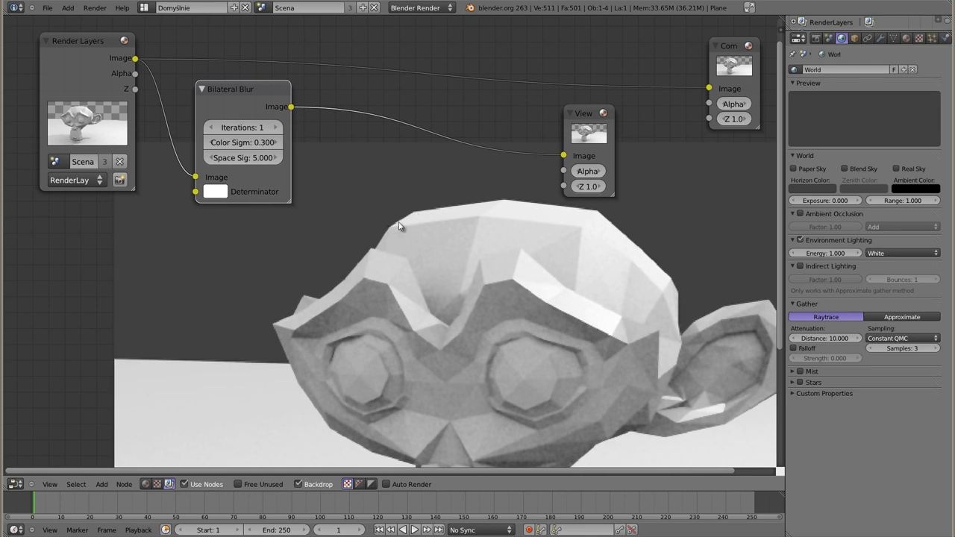
alt+middle_drag(335, 320, 423, 324)
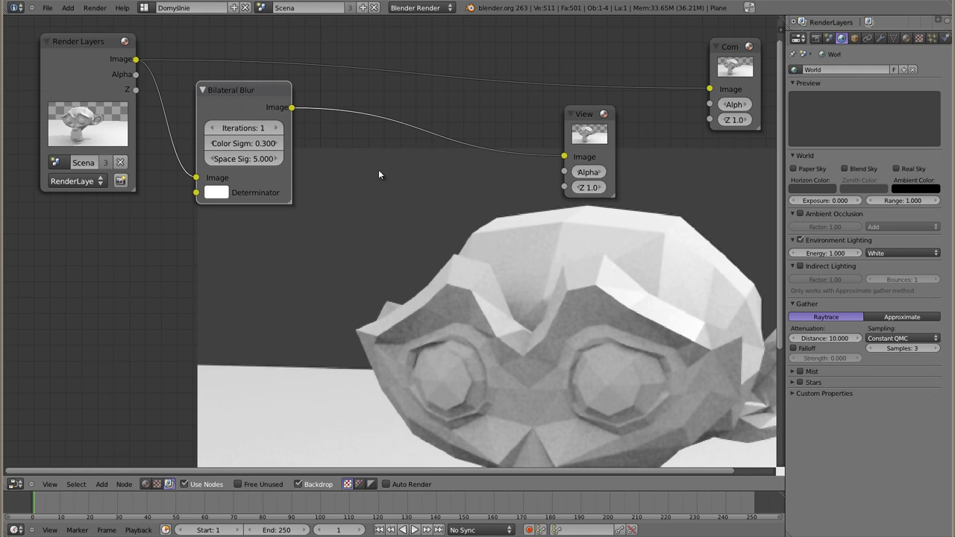
Widen the Bilateral Blur node and raise its Iterations to 5
drag(236, 83, 222, 80)
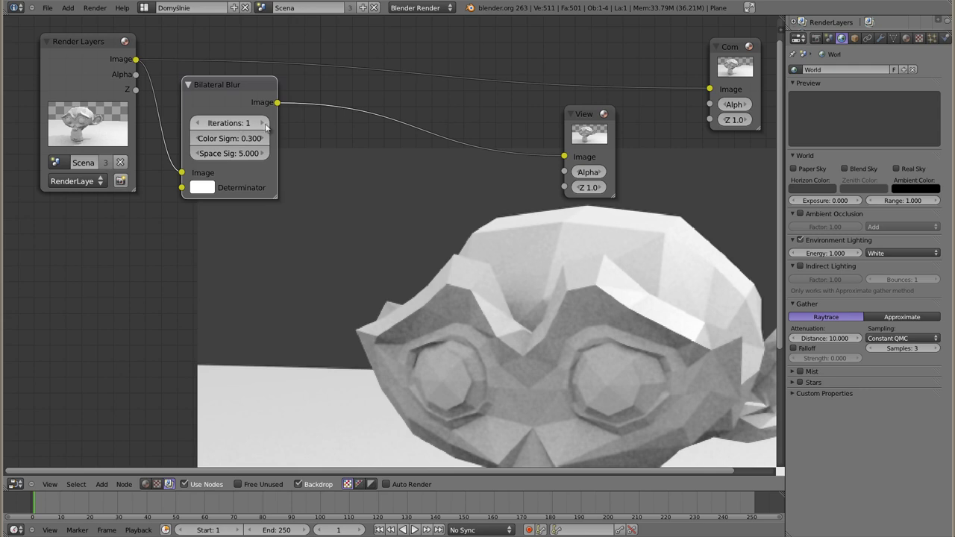
drag(276, 149, 316, 149)
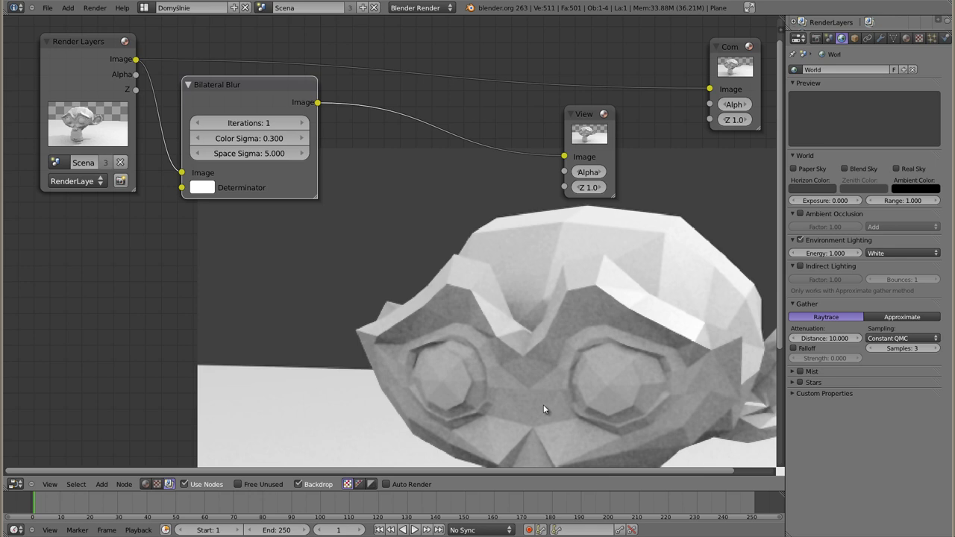
click(301, 123)
click(302, 123)
click(302, 123)
click(302, 122)
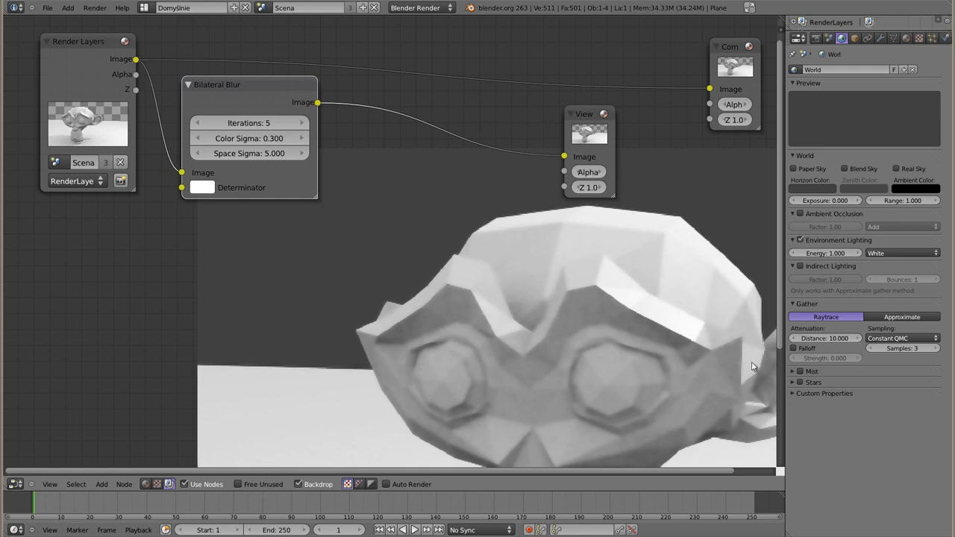
Pan the backdrop to inspect the smoothed face and chin, then reposition the Bilateral Blur node
alt+middle_drag(551, 363, 497, 141)
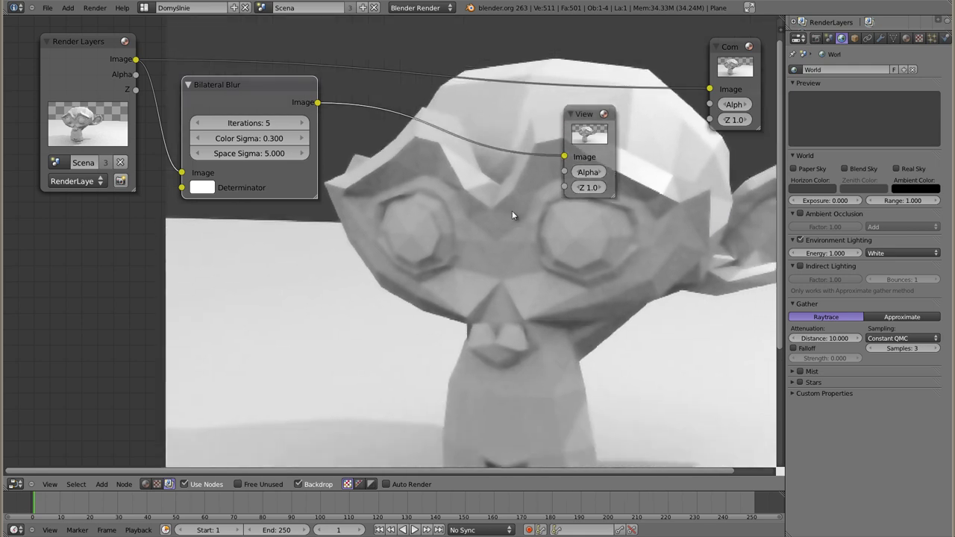
mouse_move(478, 373)
alt+middle_down()
mouse_move(523, 358)
mouse_move(435, 301)
alt+middle_up()
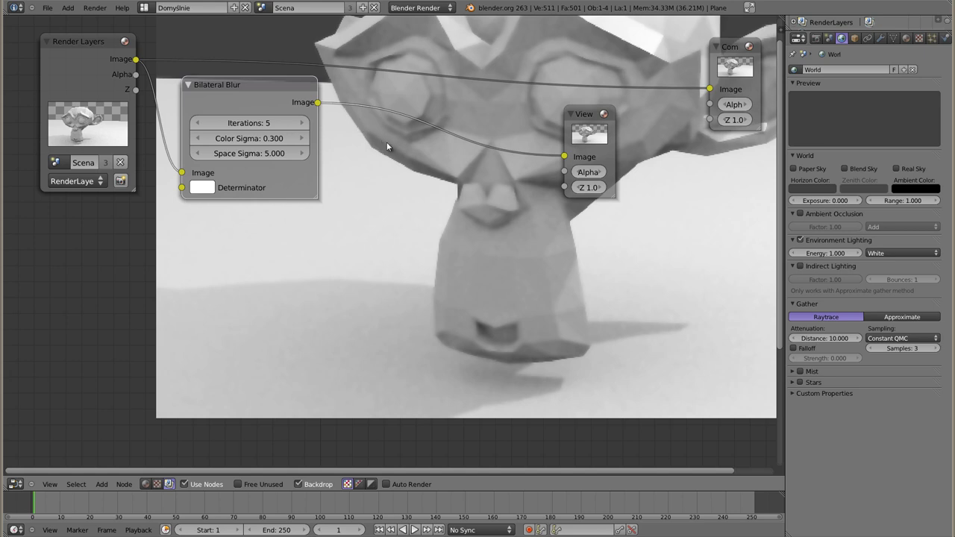
mouse_move(503, 172)
alt+middle_down()
mouse_move(484, 300)
mouse_move(465, 346)
alt+middle_up()
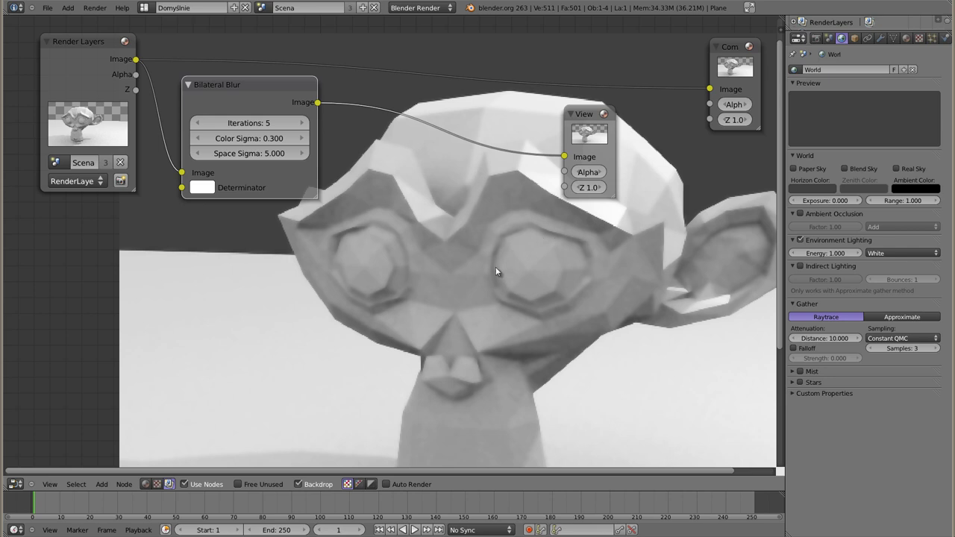
key(g)
click(268, 79)
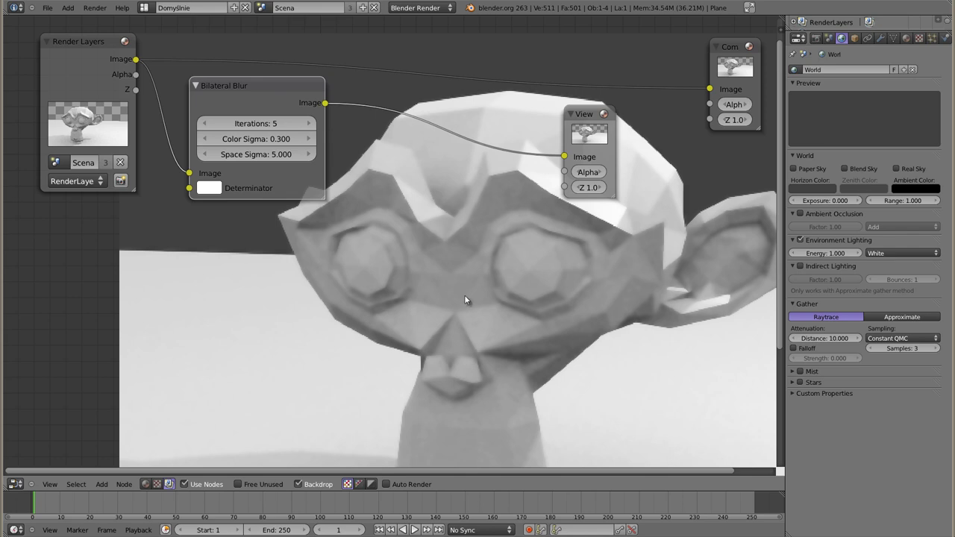
Shrink the backdrop with Alt+V and rearrange the Viewer, Composite and Render Layers nodes
key(alt+v)
mouse_move(469, 269)
alt+middle_down()
mouse_move(531, 324)
mouse_move(518, 277)
alt+middle_up()
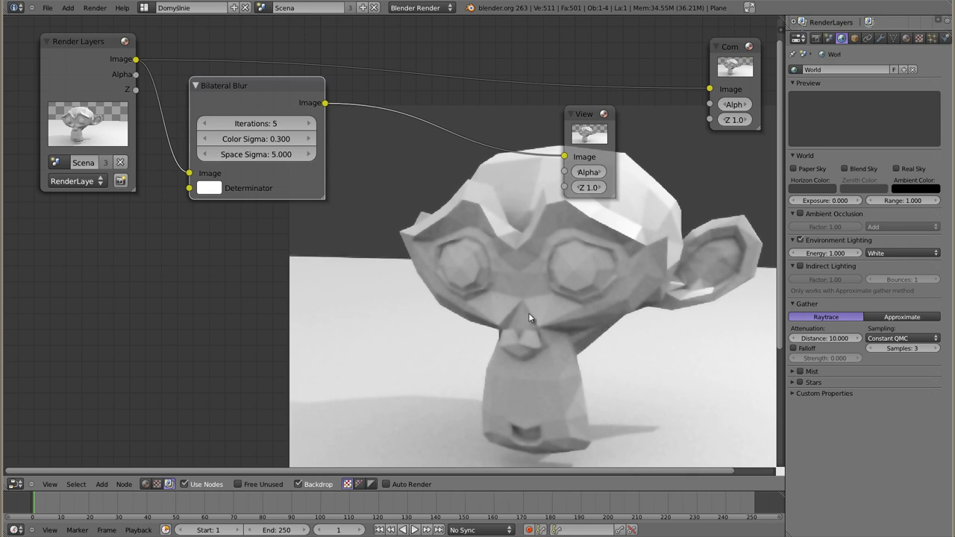
drag(596, 142, 668, 132)
drag(739, 46, 745, 30)
drag(664, 105, 676, 95)
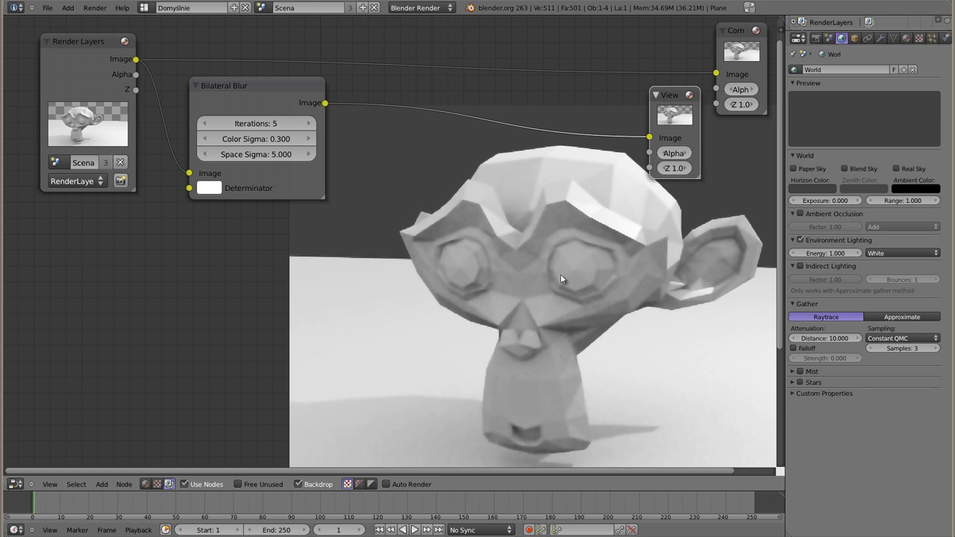
drag(83, 42, 70, 39)
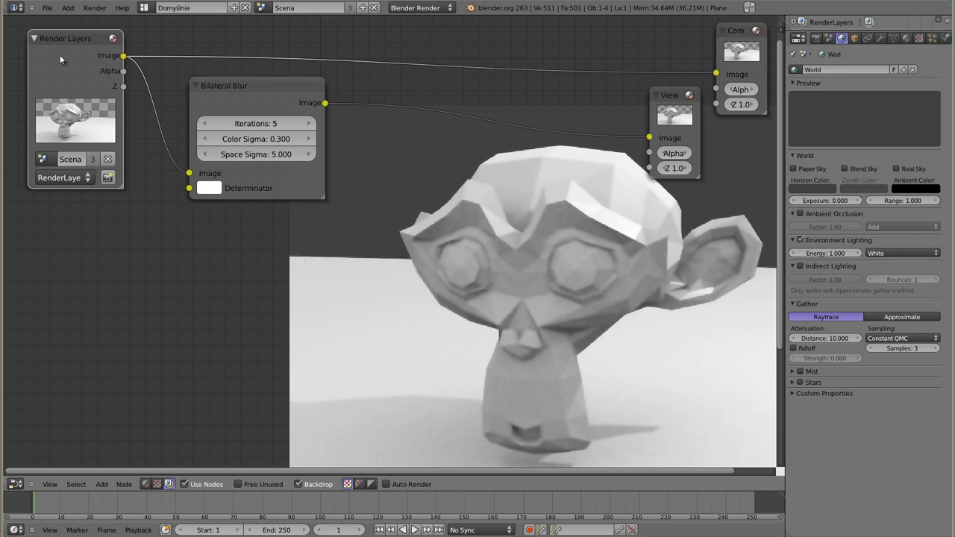
Connect the Render Layers Z socket to the Bilateral Blur Determinator and zoom the backdrop to check edges
mouse_move(124, 91)
mouse_down()
mouse_move(166, 201)
mouse_move(203, 211)
mouse_up()
drag(123, 86, 185, 192)
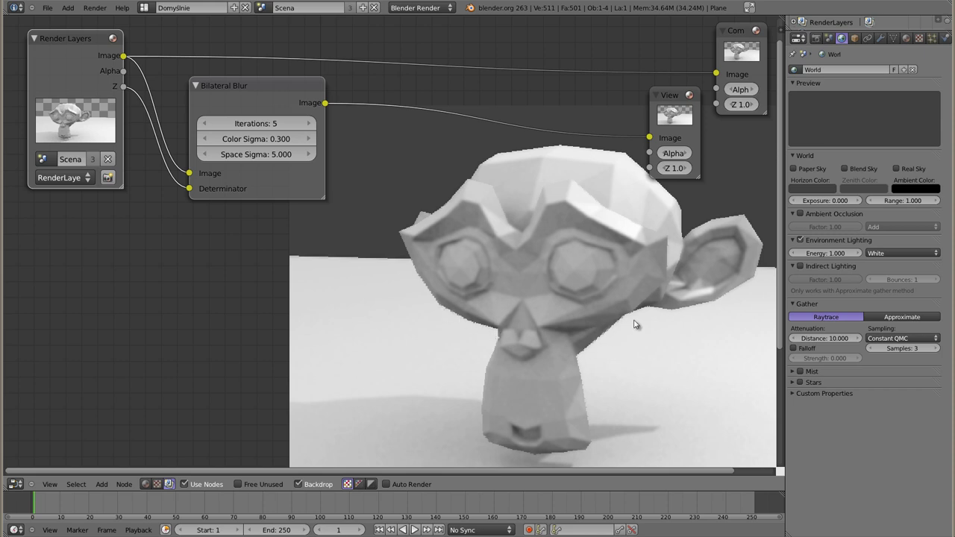
key(alt+v)
key(alt+v)
key(alt+v)
key(alt+v)
key(alt+v)
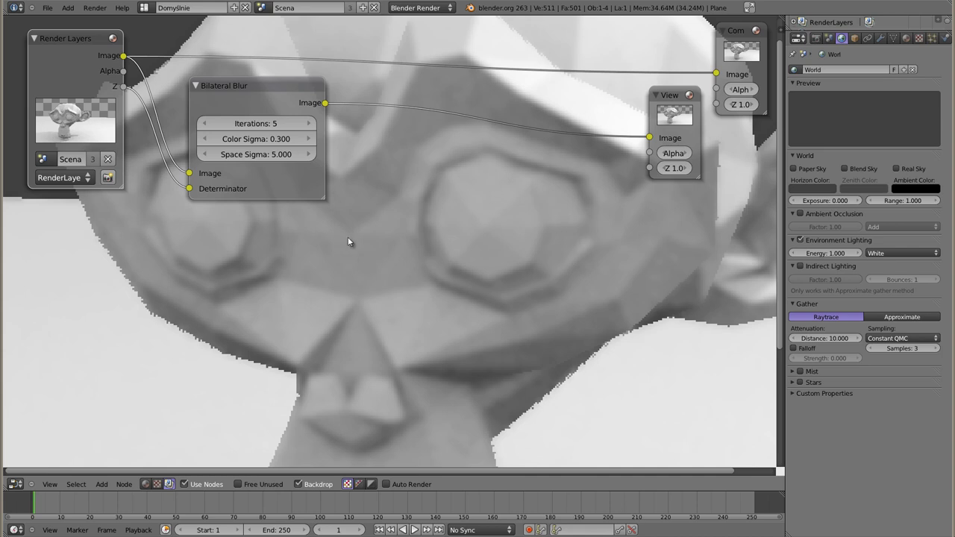
key(v)
key(v)
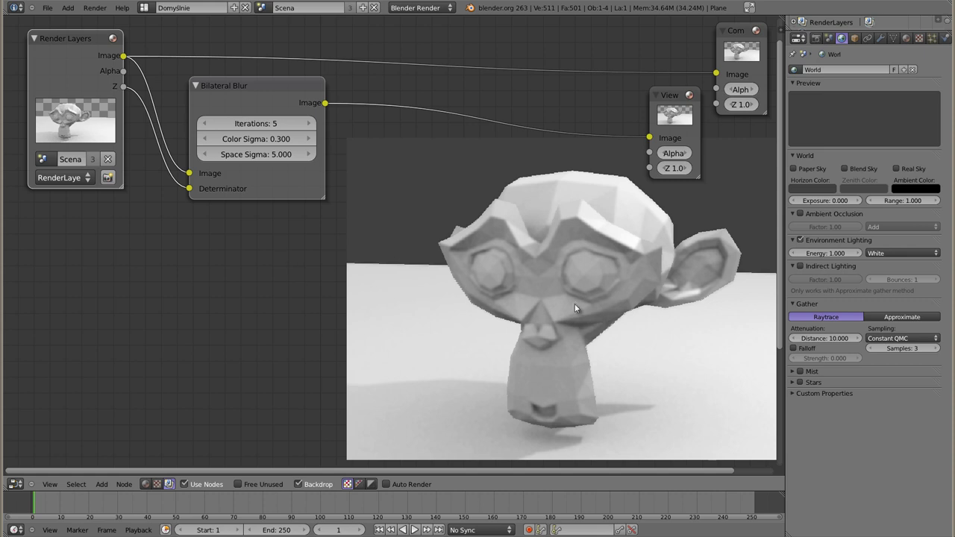
Enable the Normal pass in the render layer's Passes settings
click(816, 39)
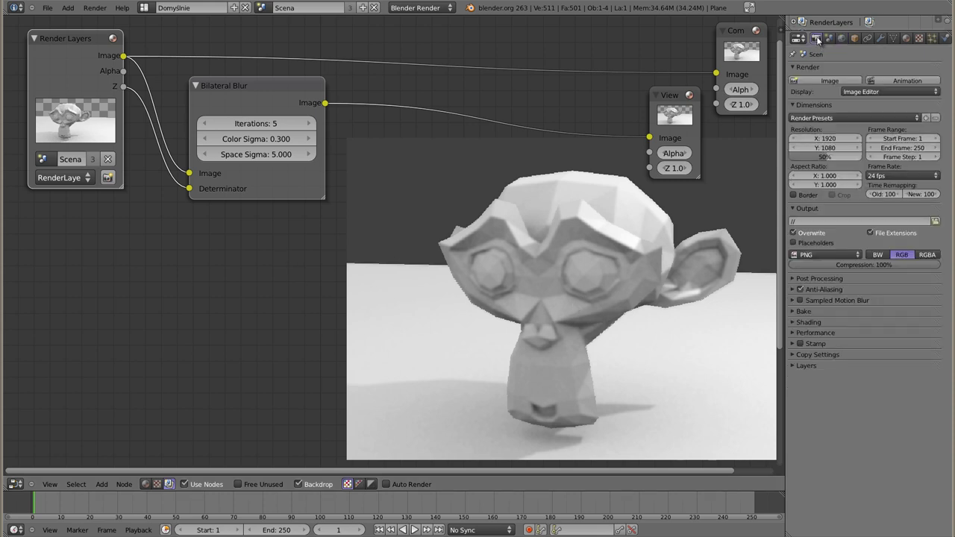
click(792, 366)
ctrl+middle_drag(840, 440, 853, 424)
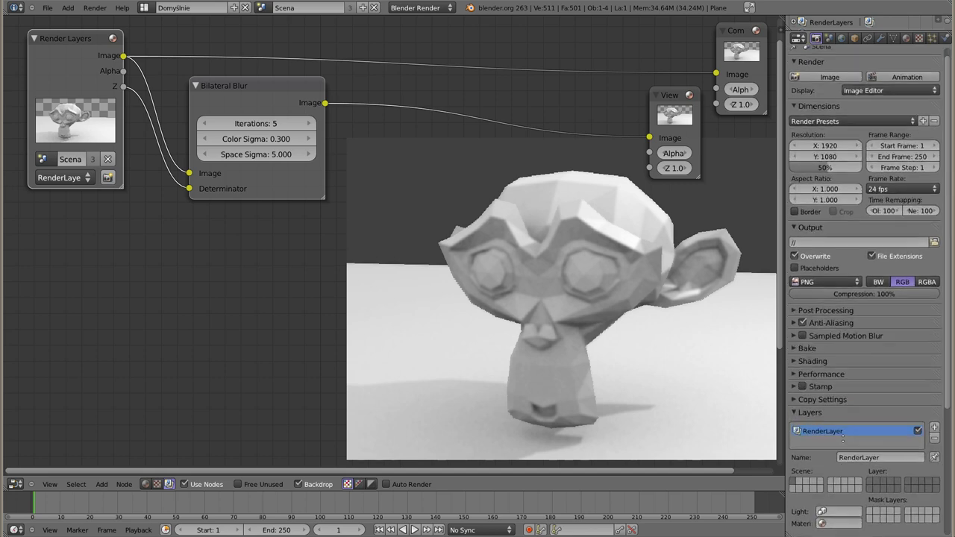
scroll(852, 415, down, 5)
scroll(852, 413, down, 3)
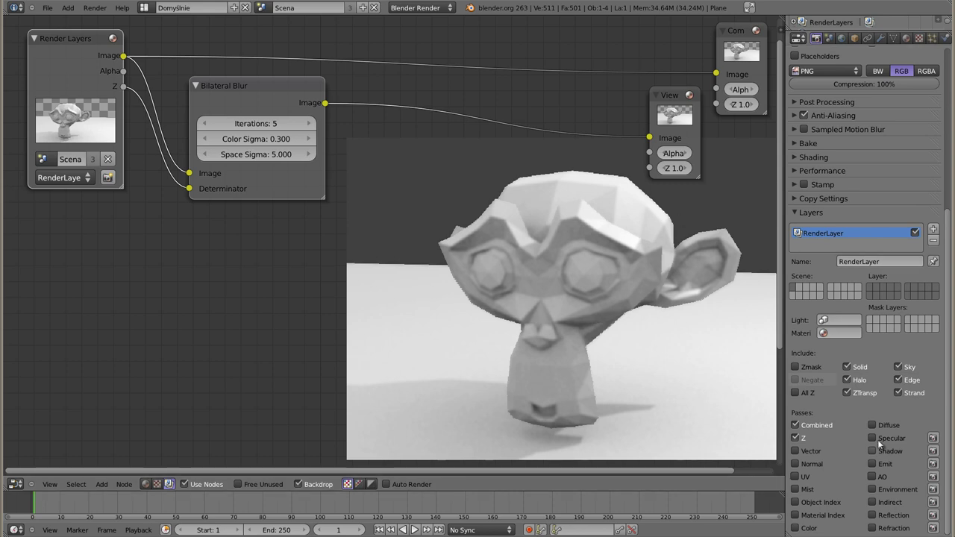
click(795, 465)
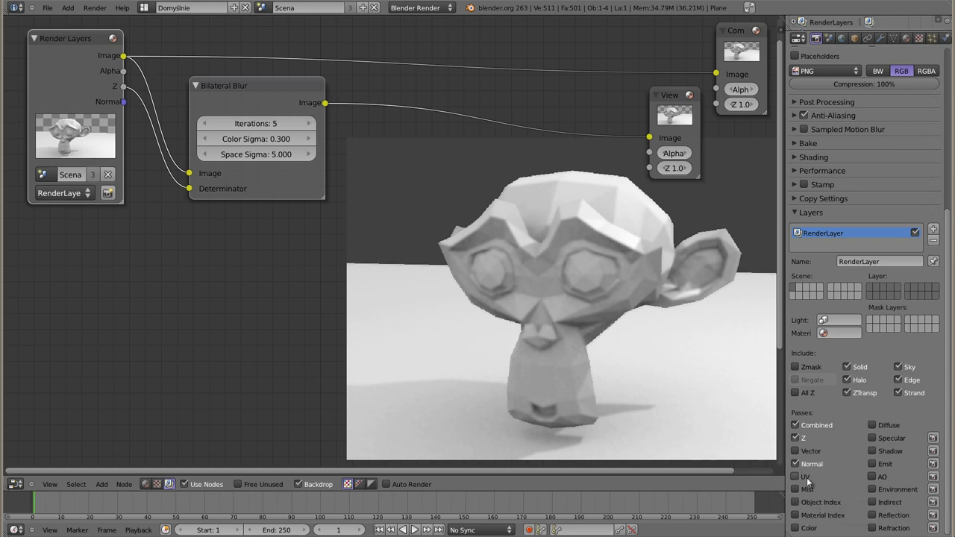
Try linking the Normal pass to the Bilateral Blur's Determinator, then leave it unlinked
drag(68, 36, 62, 41)
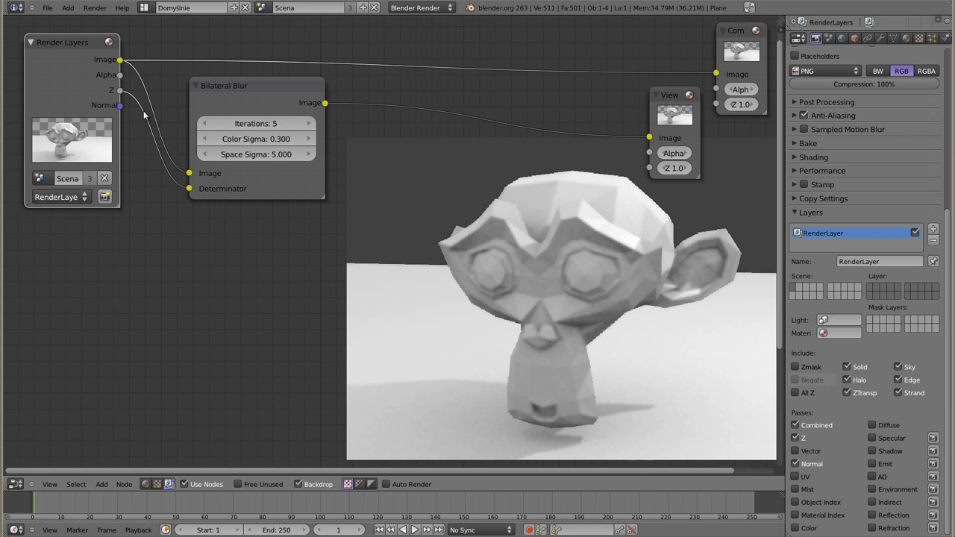
drag(132, 141, 188, 189)
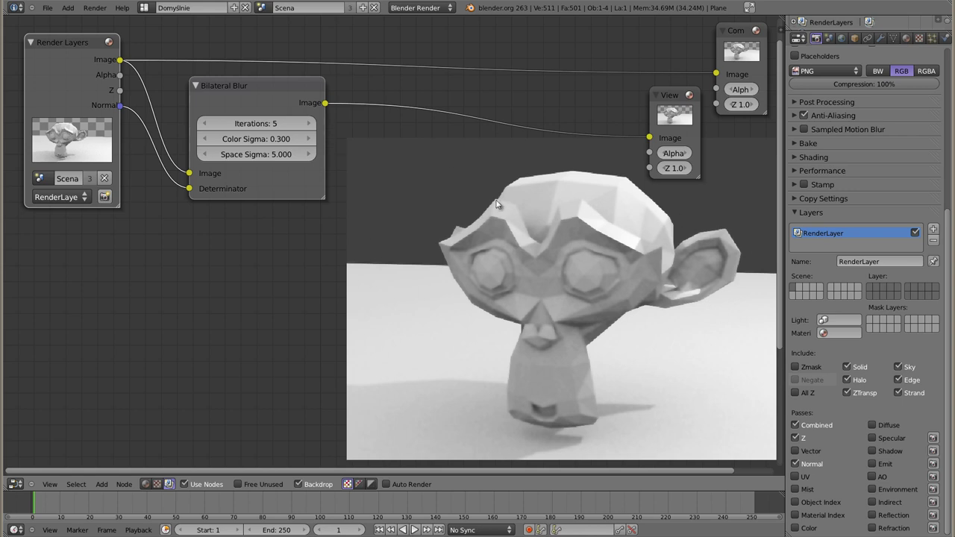
drag(188, 189, 154, 206)
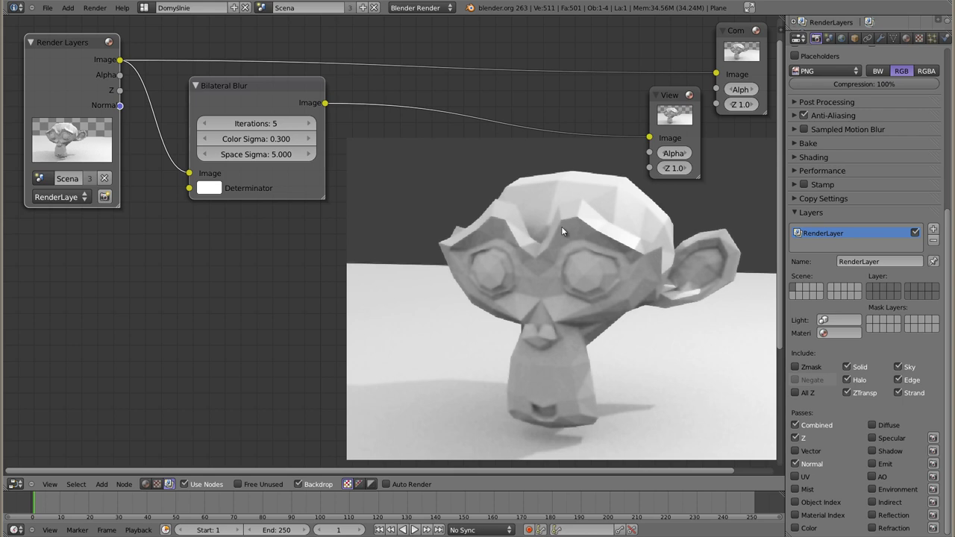
drag(119, 105, 189, 189)
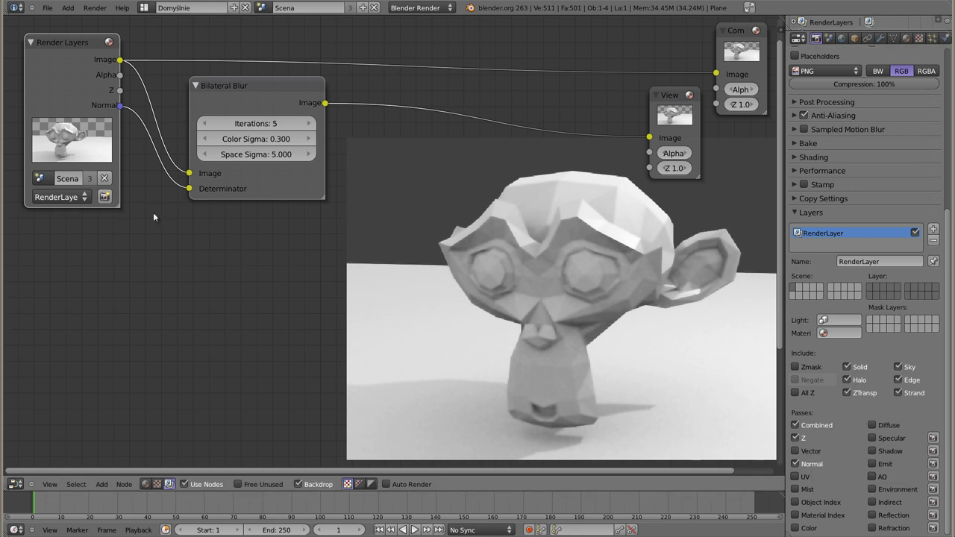
drag(189, 189, 164, 209)
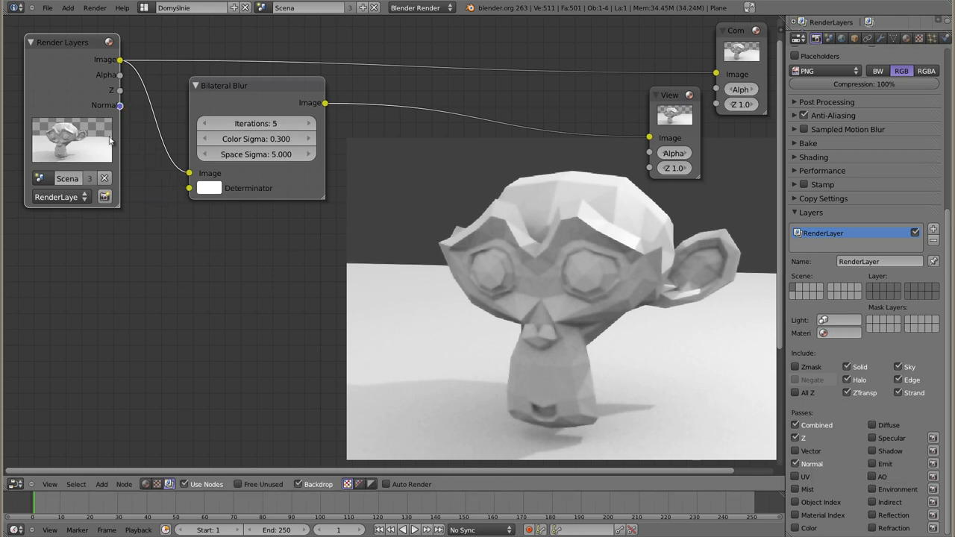
Re-render with the Normal pass, link it into the Determinator, and magnify the backdrop
click(105, 197)
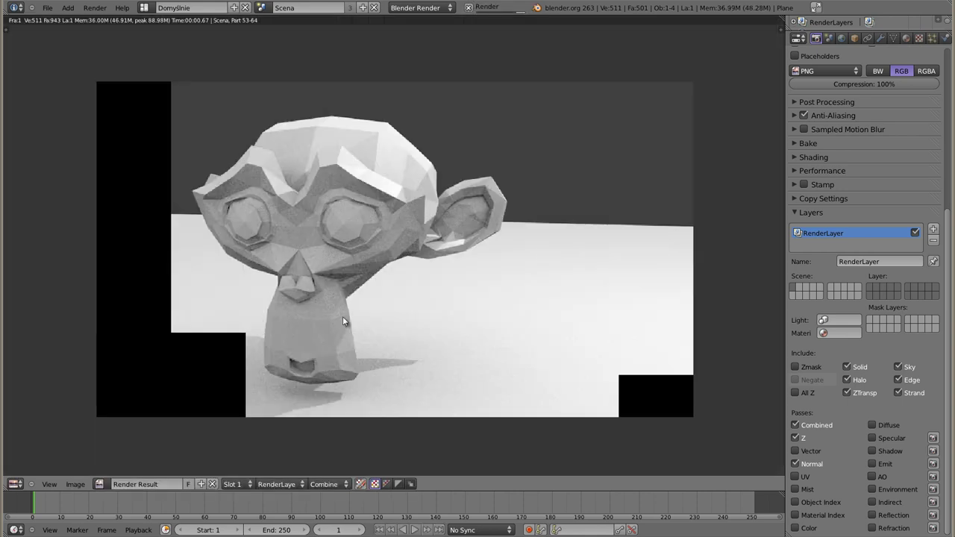
key(Escape)
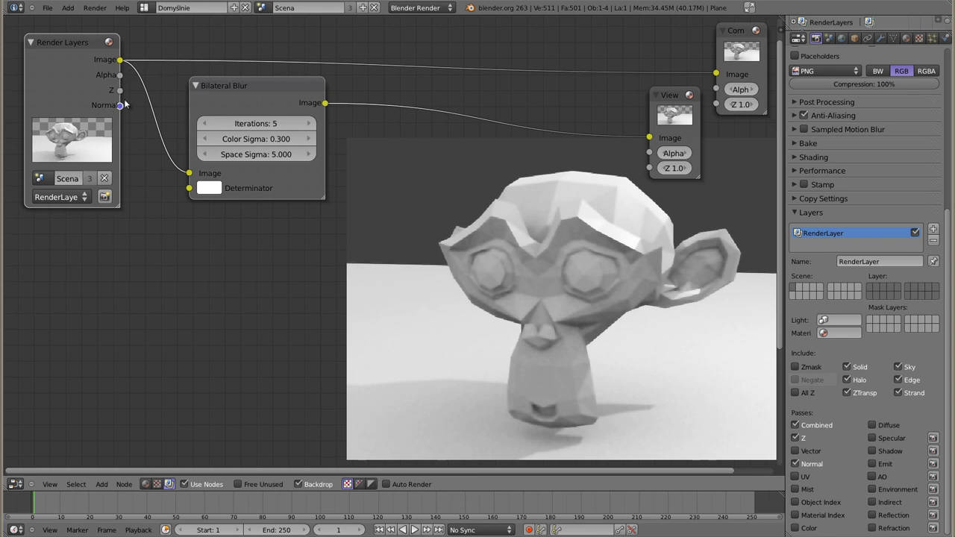
mouse_move(120, 106)
mouse_down()
mouse_move(167, 193)
mouse_move(189, 188)
mouse_up()
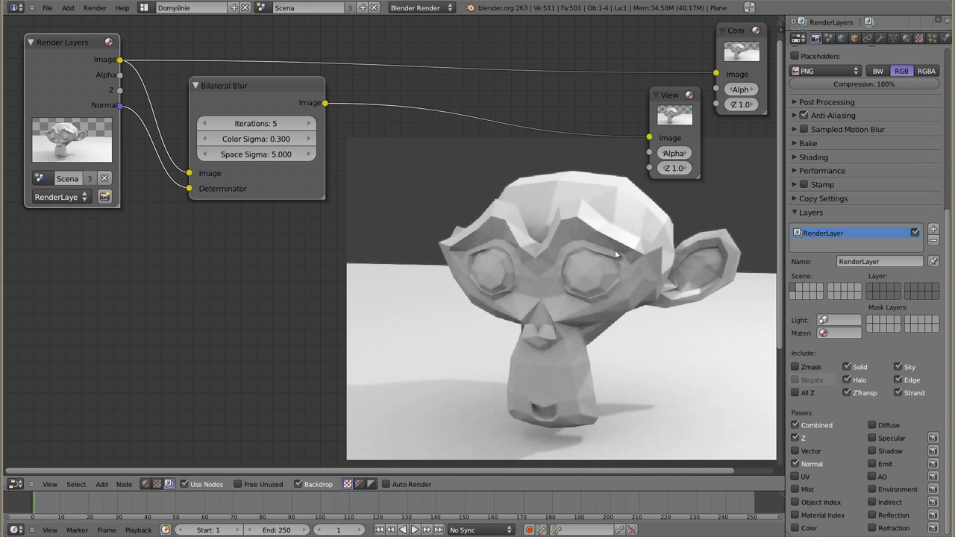
key(alt+v)
key(alt+v)
key(alt+v)
key(alt+v)
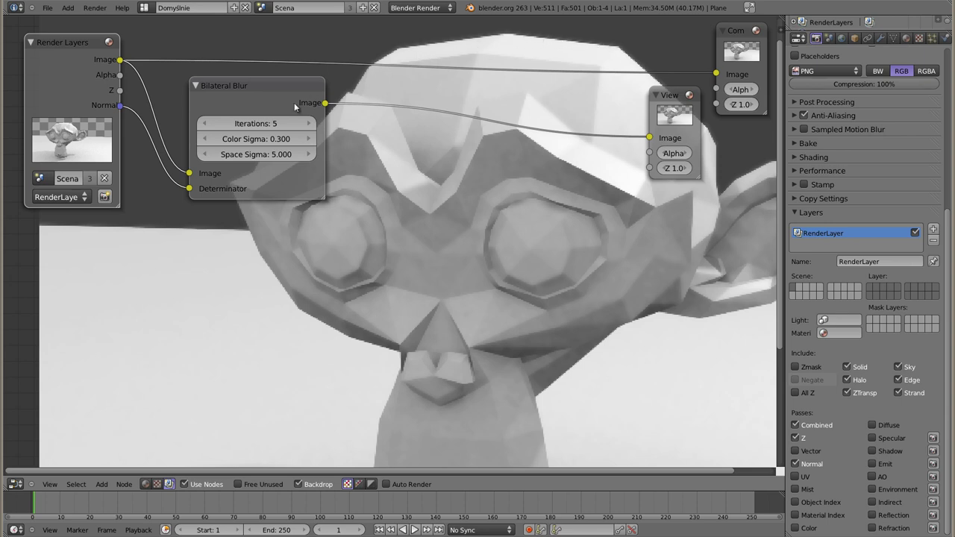
Set the Bilateral Blur to 10 iterations and a Color Sigma of 0.310
click(308, 123)
click(308, 124)
click(308, 124)
click(308, 123)
click(308, 124)
drag(254, 139, 298, 139)
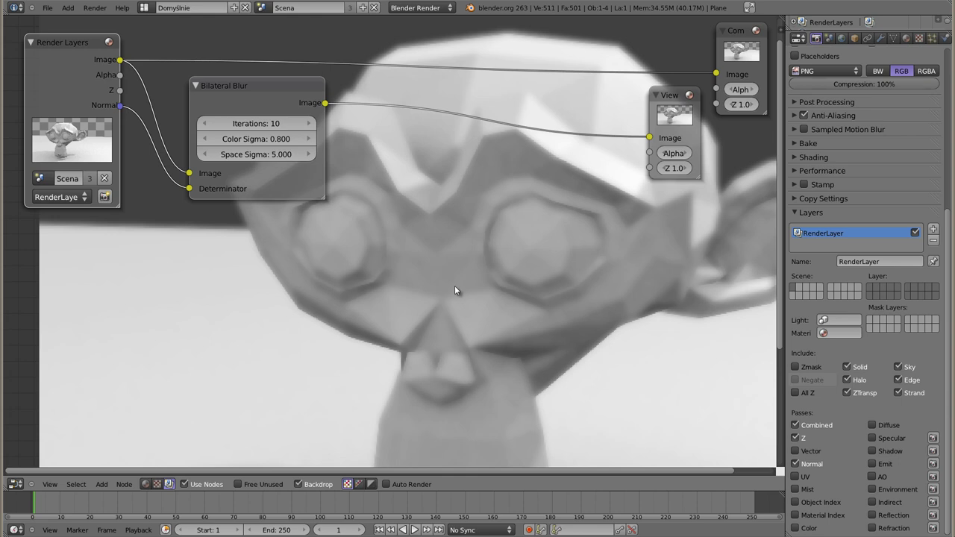
click(234, 142)
text(0.01)
key(Return)
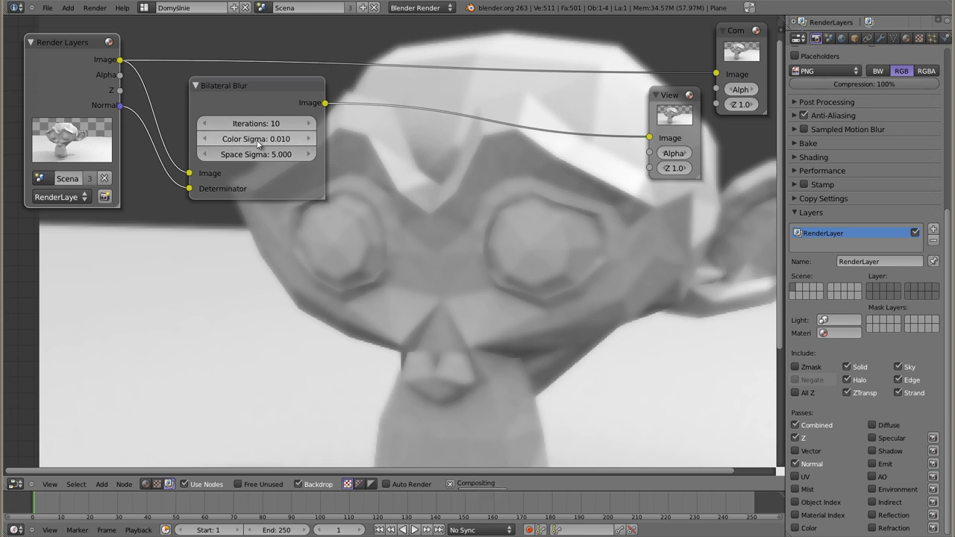
click(309, 139)
click(309, 139)
click(309, 139)
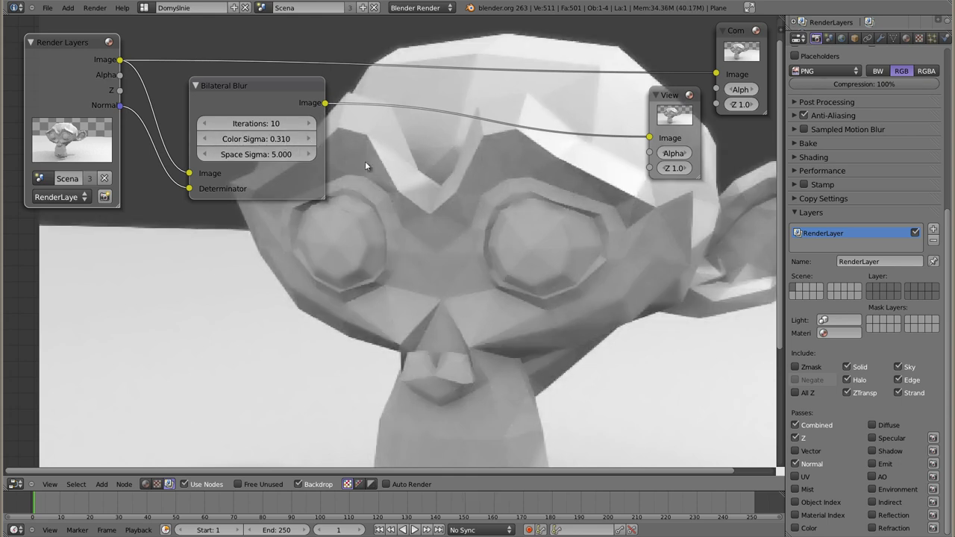
Try the Z pass as Determinator, switch back to Normal, and zoom the backdrop out
drag(237, 85, 248, 80)
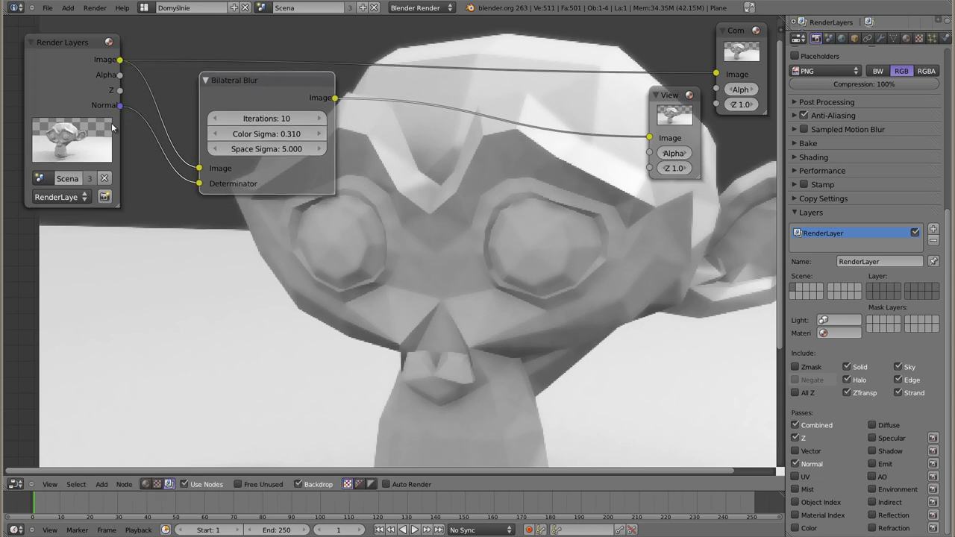
drag(120, 90, 200, 184)
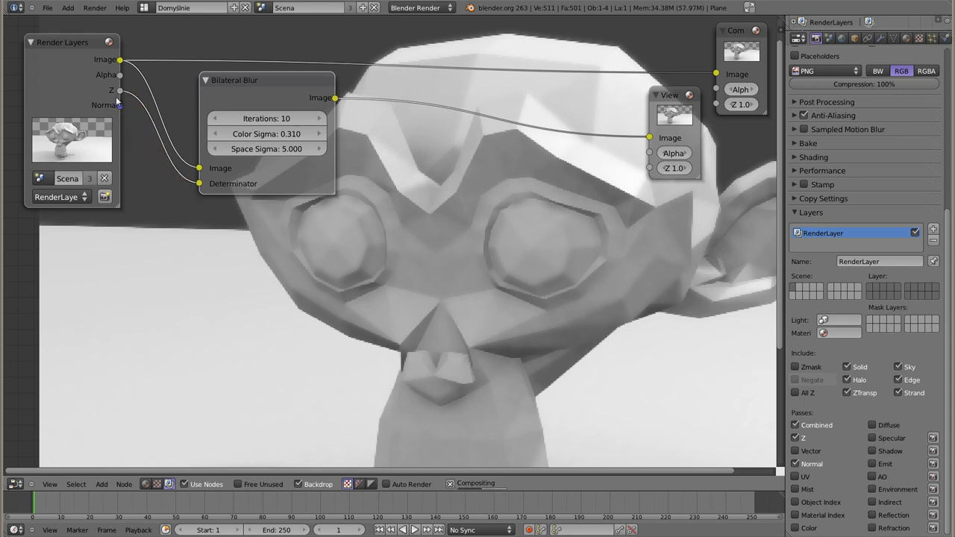
drag(120, 106, 195, 187)
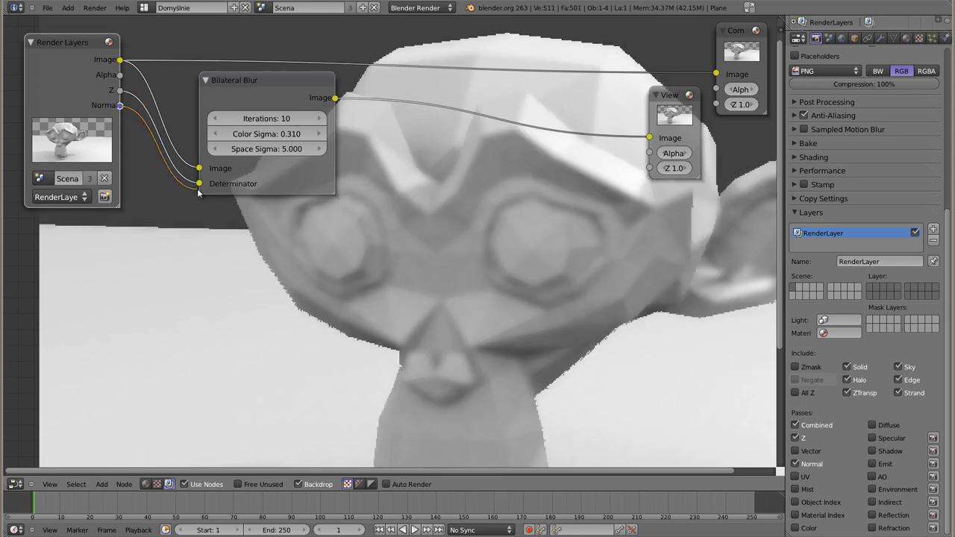
middle_drag(194, 192, 254, 181)
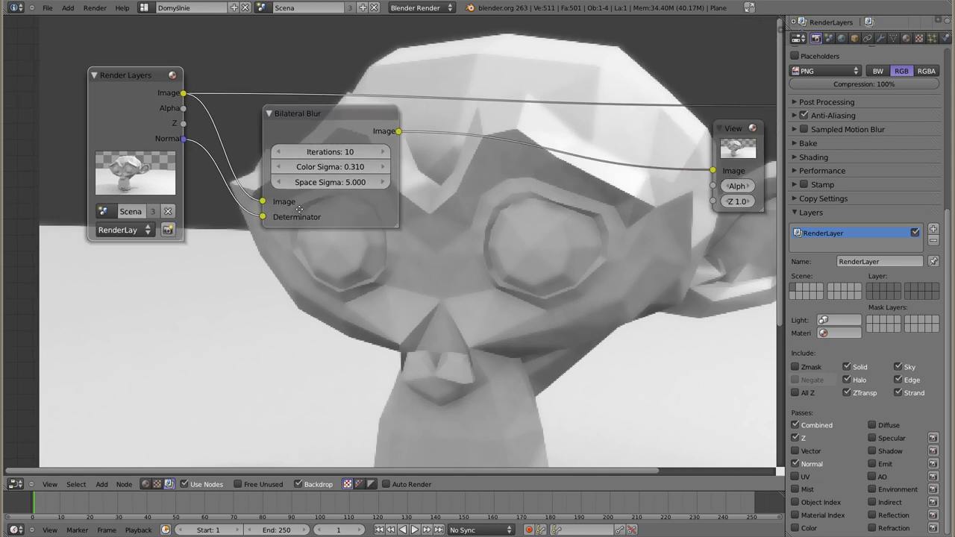
key(v)
key(v)
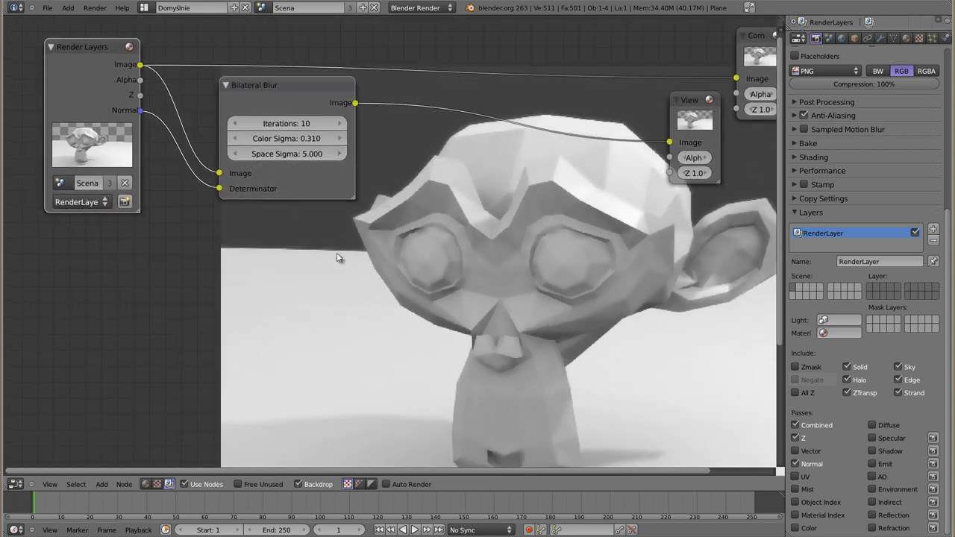
key(v)
key(shift+a)
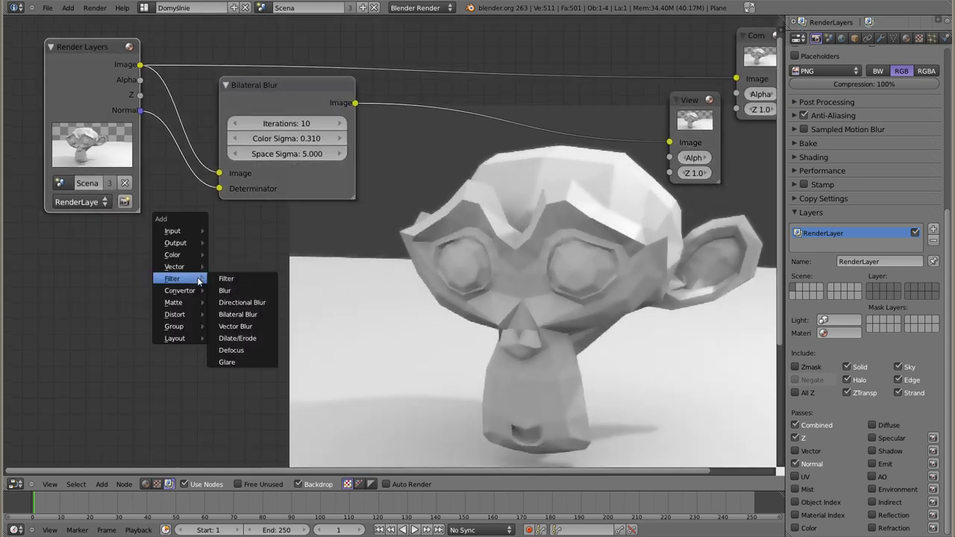
mouse_move(177, 255)
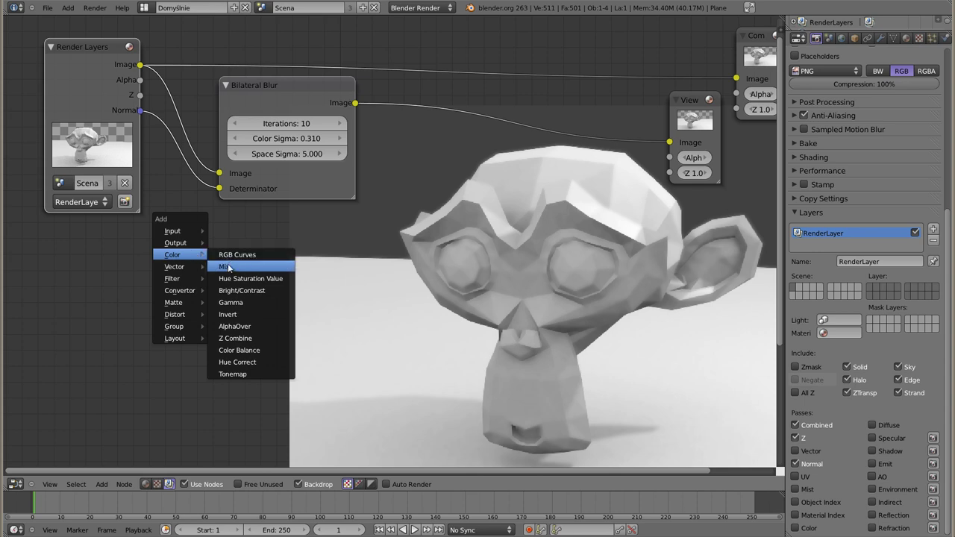
Add a Mix node in Add mode combining Z and Normal, driving the blur's Determinator
click(227, 267)
click(228, 236)
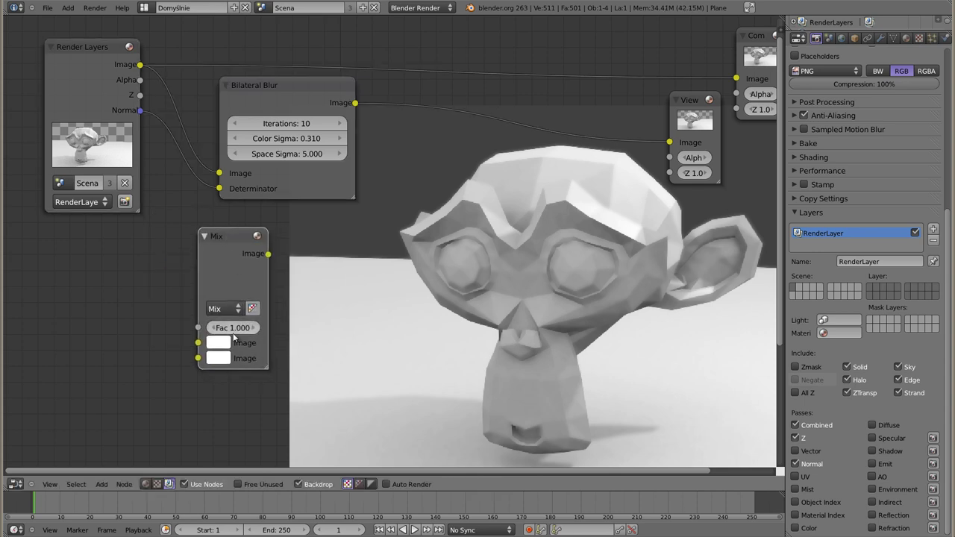
drag(141, 96, 198, 343)
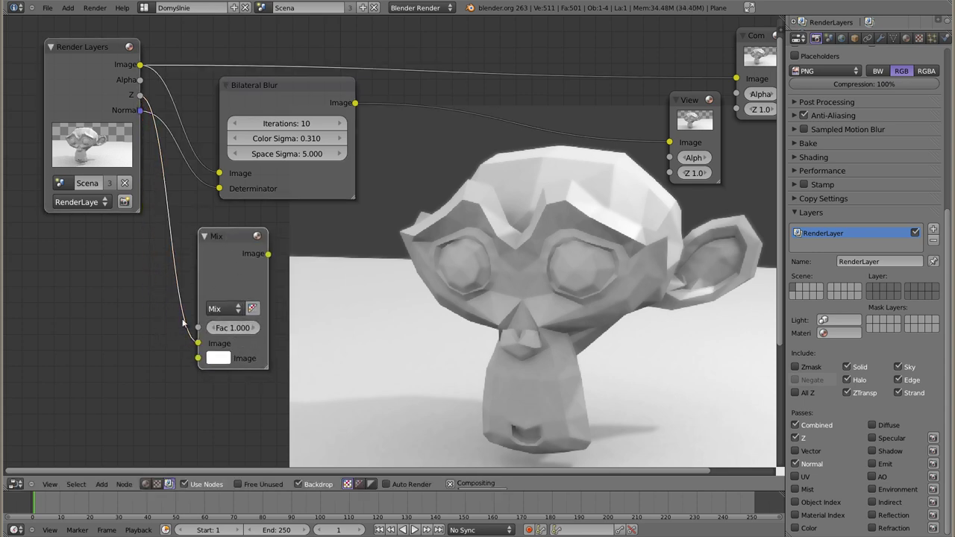
mouse_move(140, 110)
mouse_down()
mouse_move(152, 256)
mouse_move(198, 358)
mouse_up()
click(223, 308)
click(224, 276)
drag(229, 295, 210, 288)
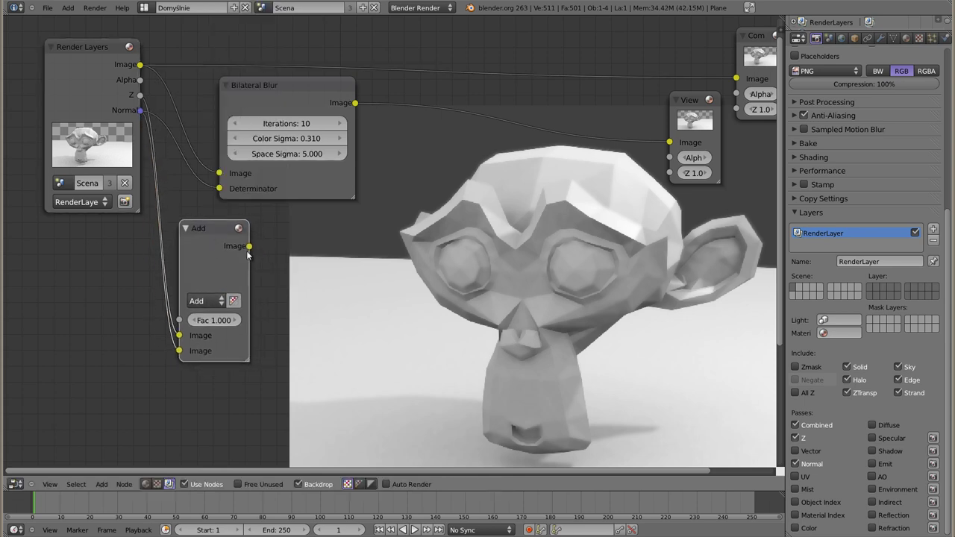
drag(250, 247, 220, 188)
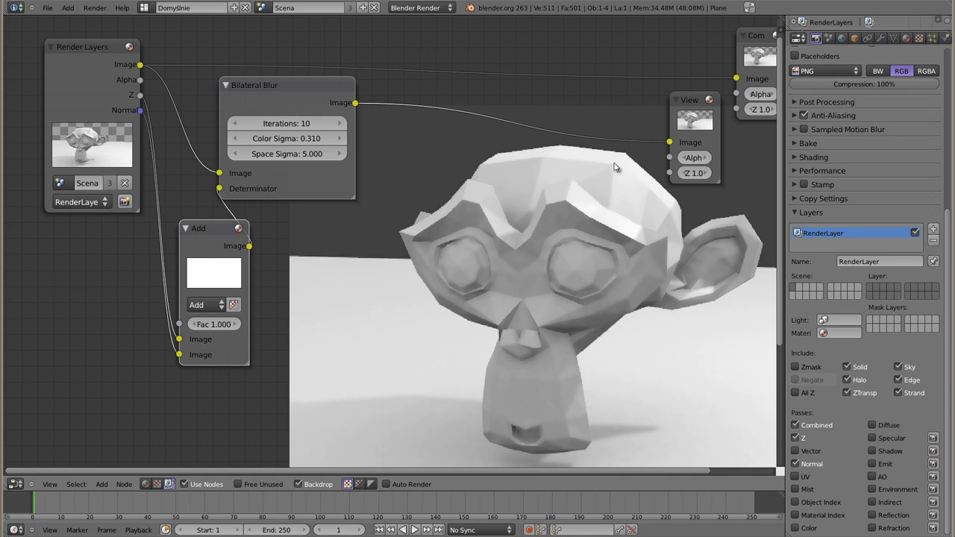
Rearrange the Bilateral Blur, Add and Render Layers nodes, previewing the Normal pass
key(ctrl+z)
key(ctrl+z)
key(ctrl+z)
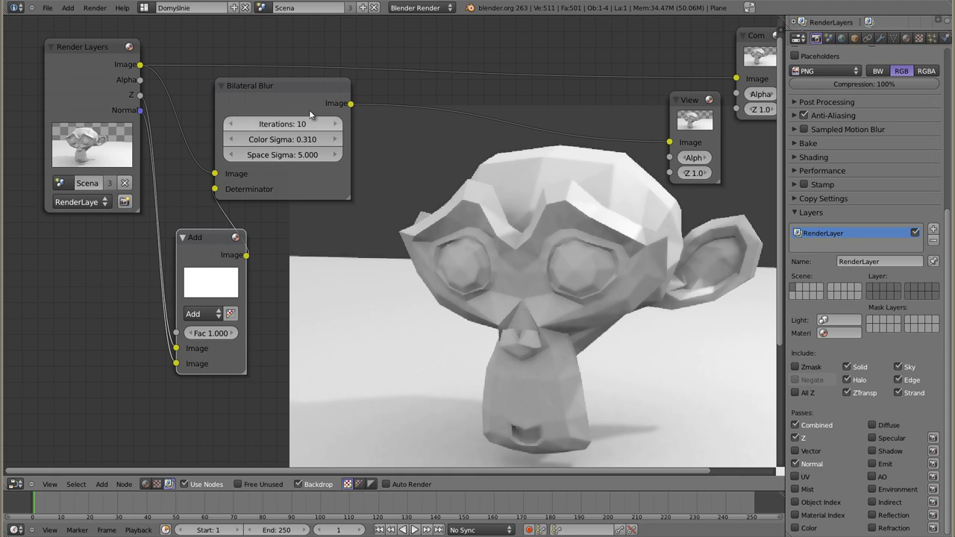
drag(259, 87, 312, 93)
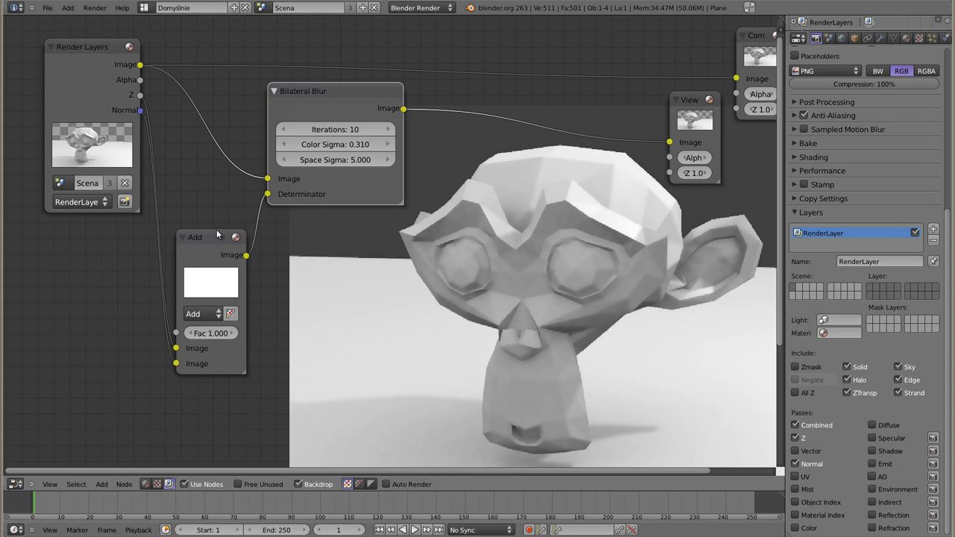
drag(210, 237, 207, 214)
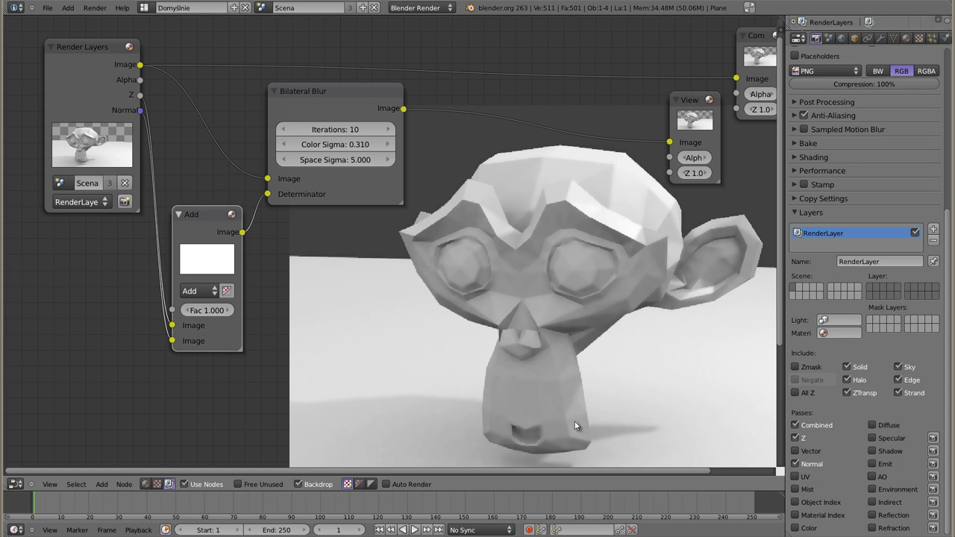
drag(93, 50, 69, 44)
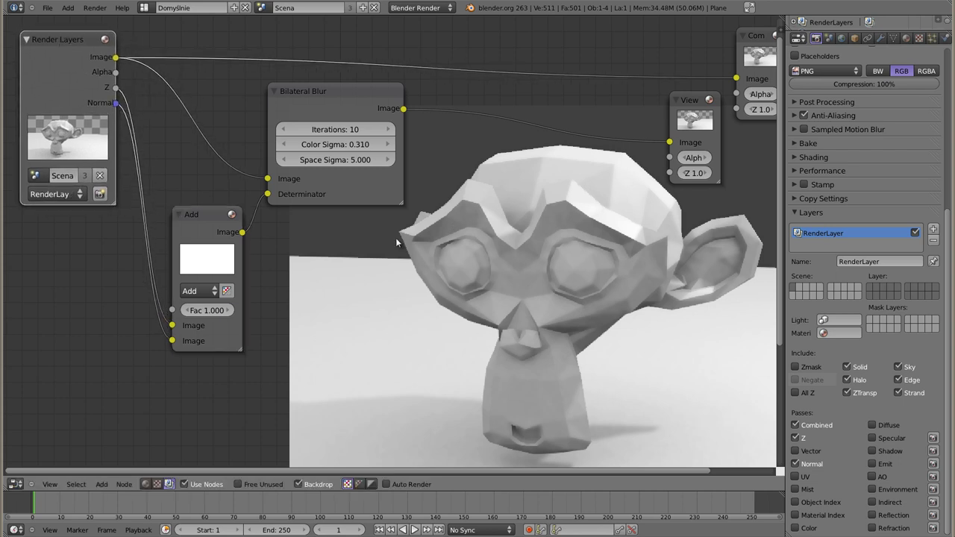
ctrl+shift+click(55, 39)
ctrl+shift+click(56, 39)
ctrl+shift+click(55, 39)
ctrl+shift+click(55, 39)
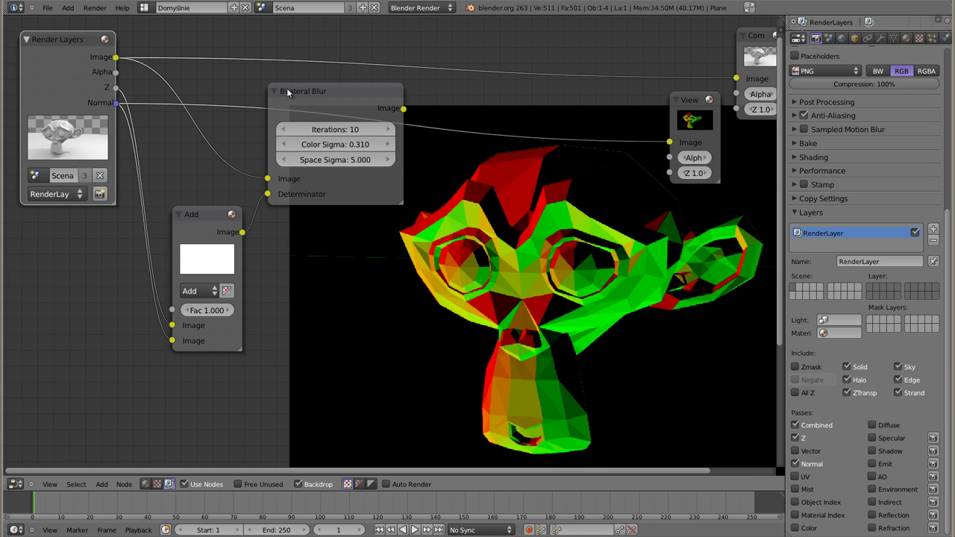
drag(354, 90, 357, 82)
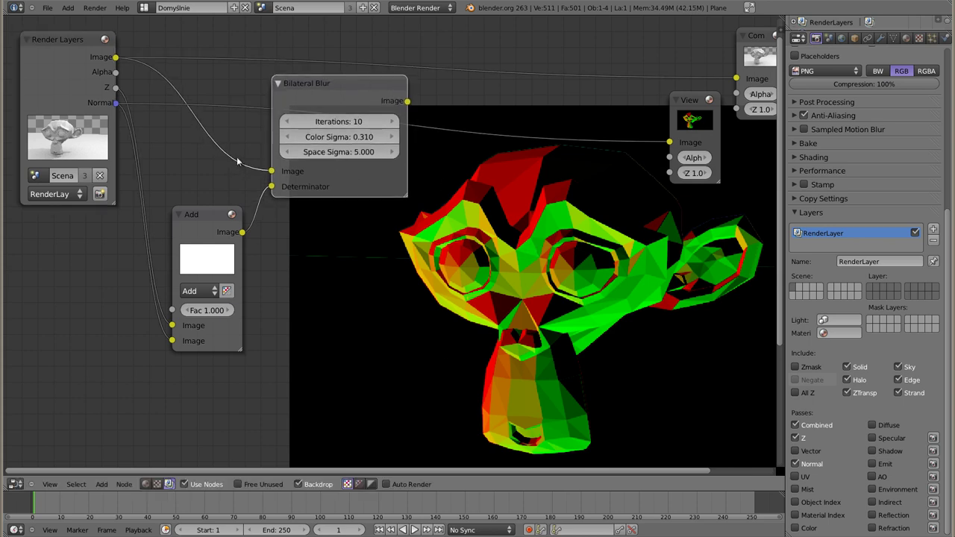
Preview the Add node's output in the Viewer and nudge the Bilateral Blur right
ctrl+shift+click(200, 217)
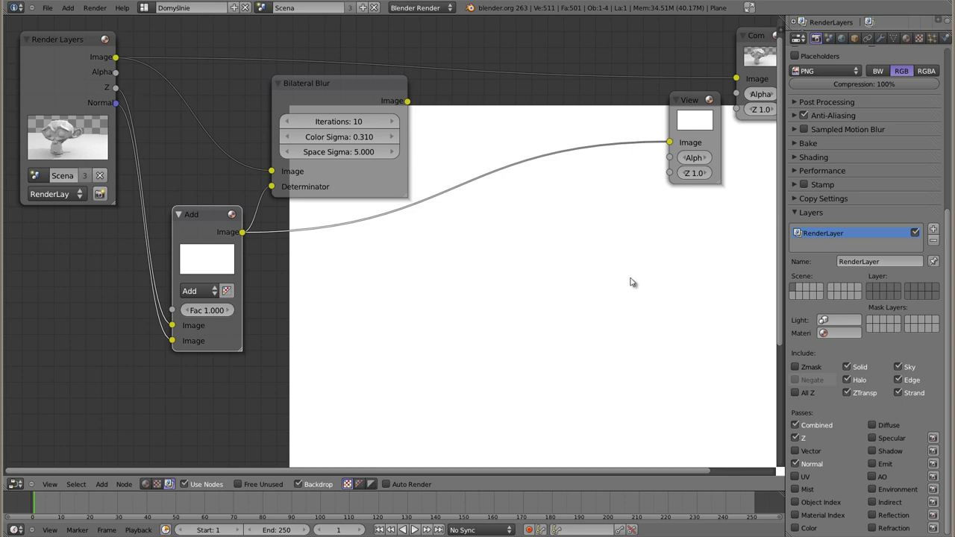
click(329, 84)
drag(328, 83, 332, 83)
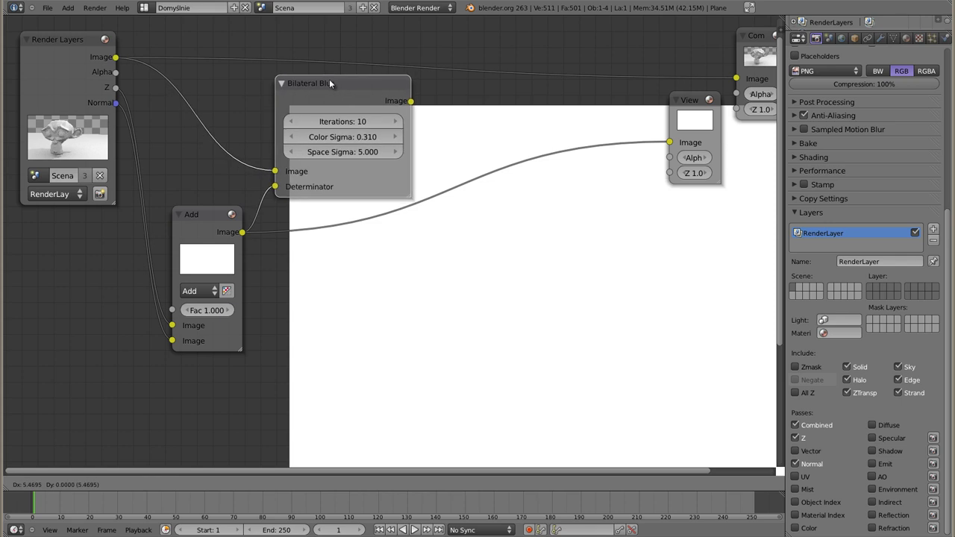